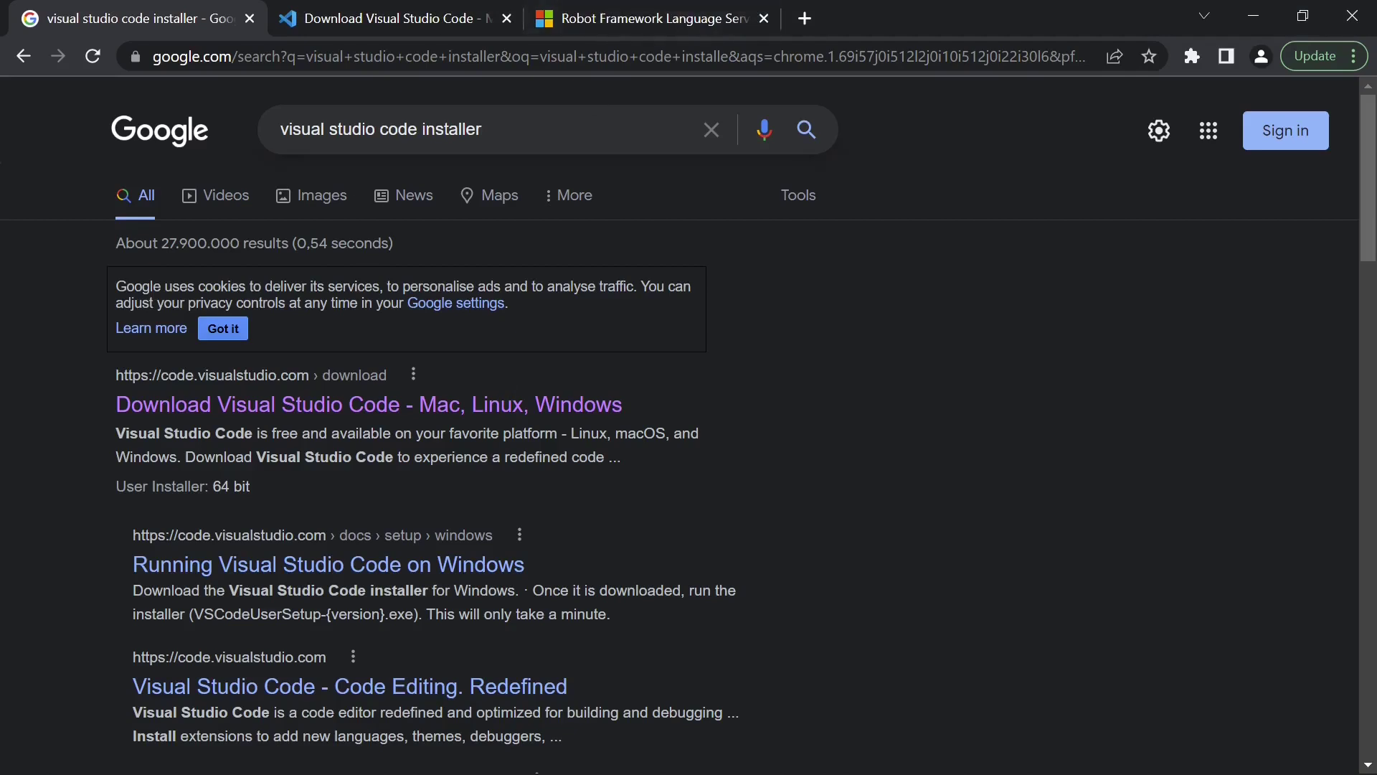
Download the Windows version of Visual Studio Code from its download page and start the downloaded installer
{"action": "key", "text": "ctrl+Tab"}
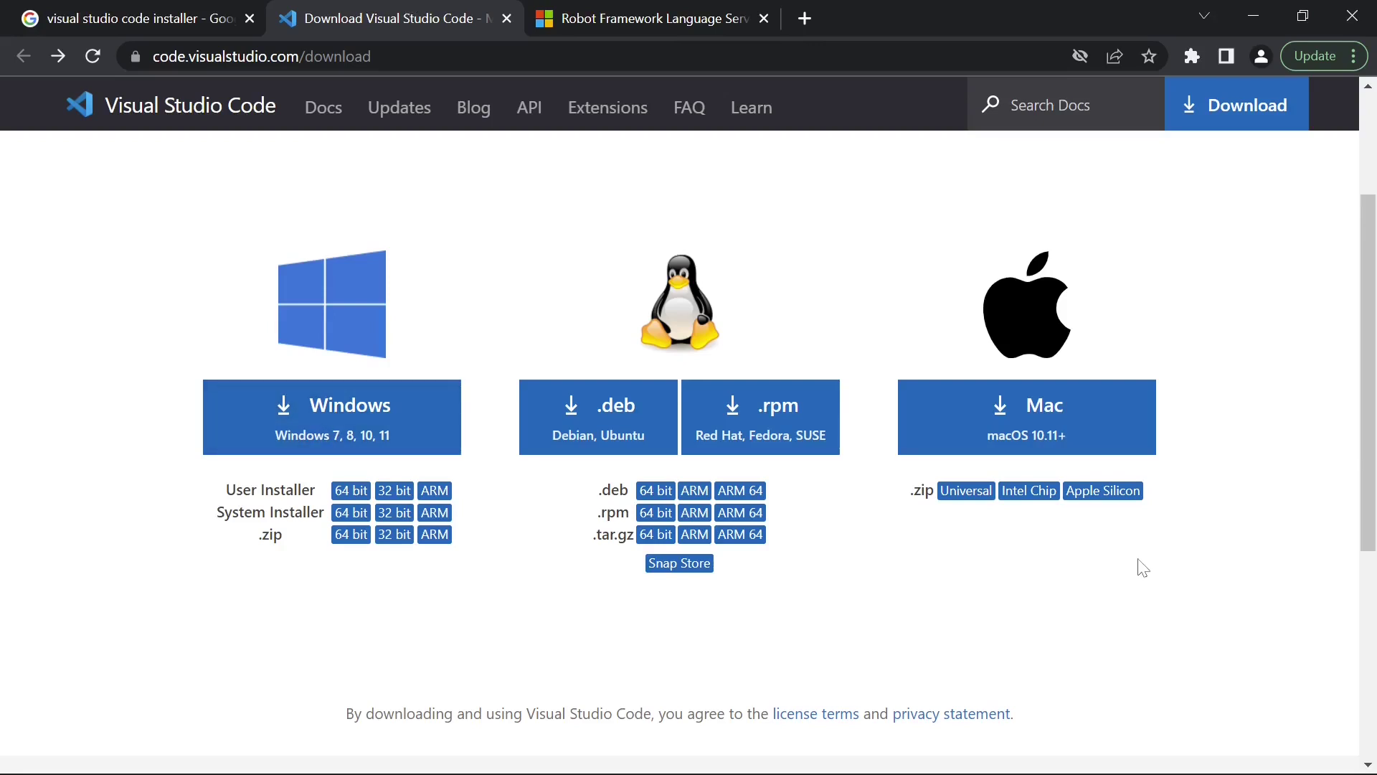
{"action": "left_click", "coordinate": [424, 424]}
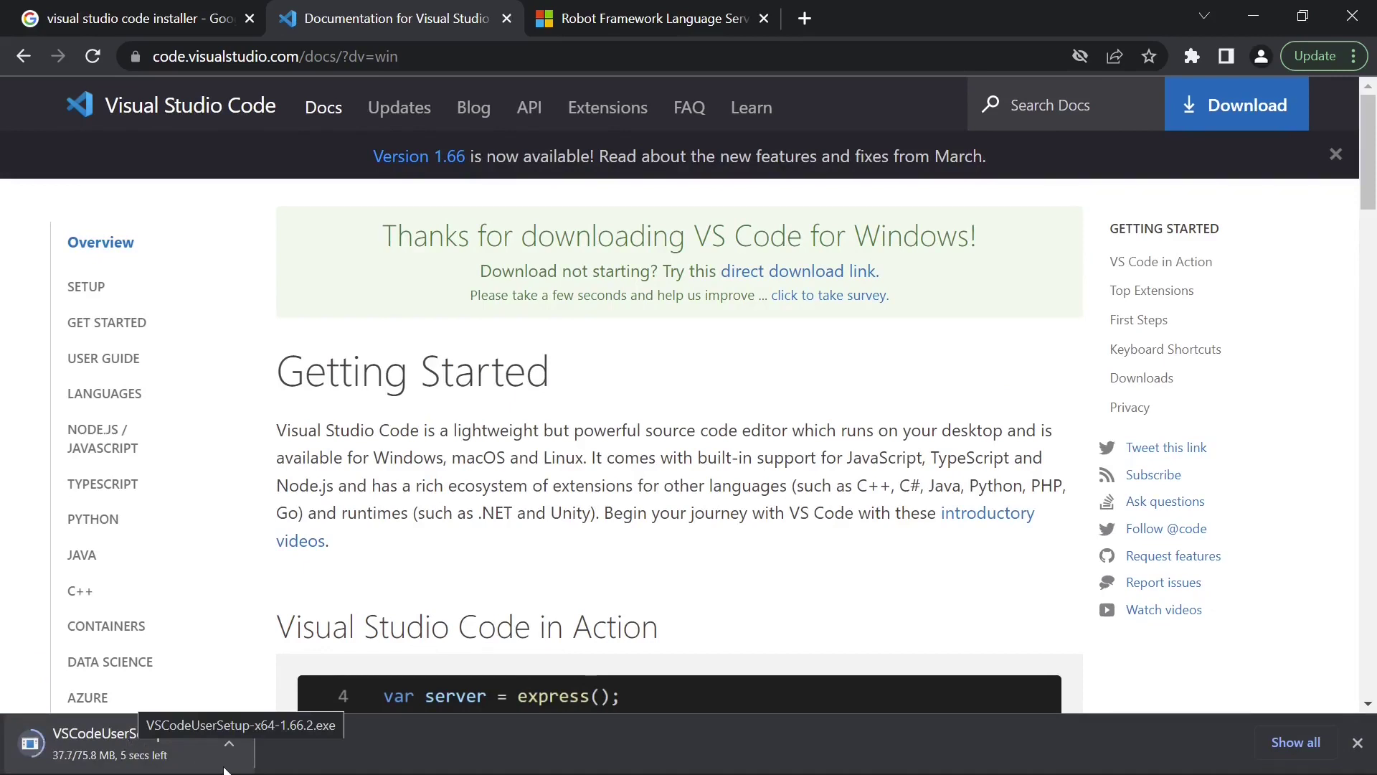
{"action": "left_click", "coordinate": [181, 764]}
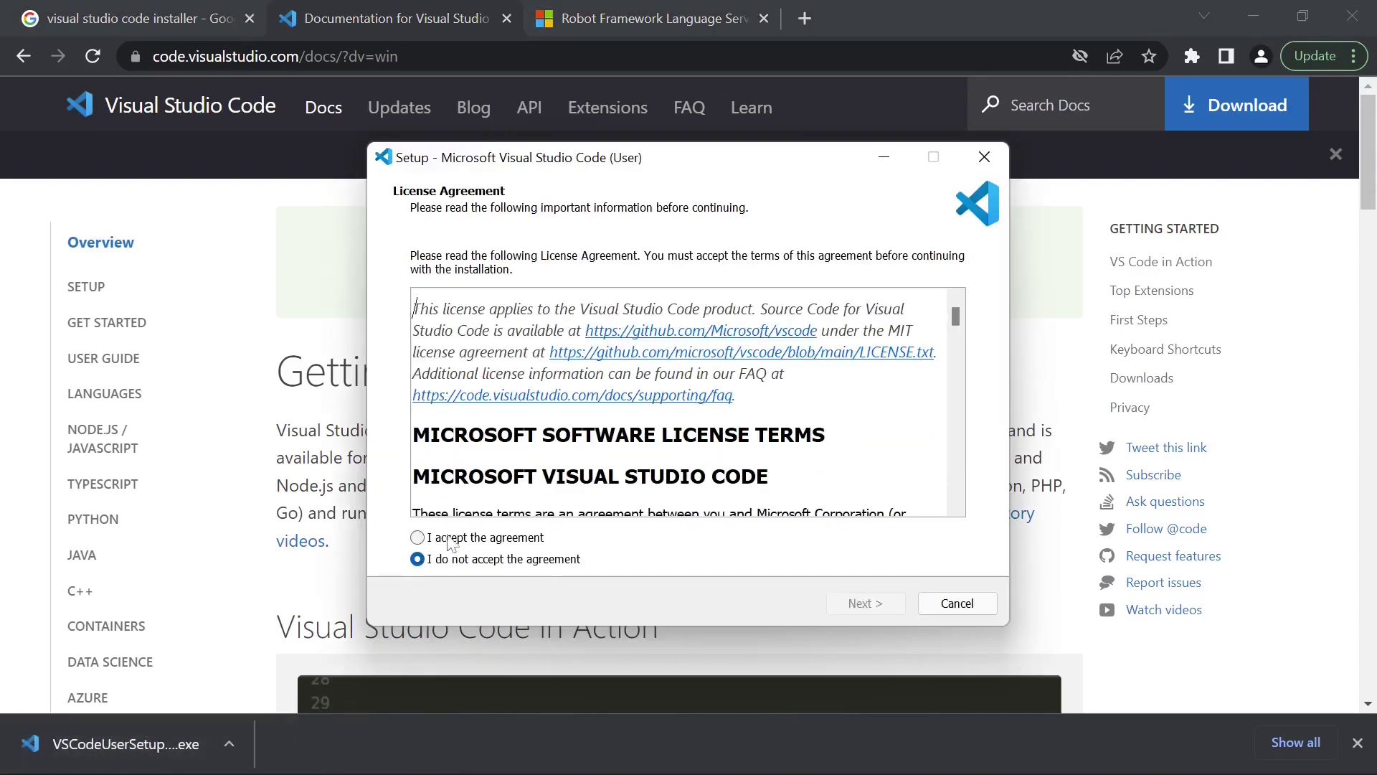
Accept the license agreement and install Visual Studio Code with the default additional tasks, finishing setup with the launch option enabled
{"action": "left_click", "coordinate": [416, 537]}
{"action": "left_click", "coordinate": [883, 602]}
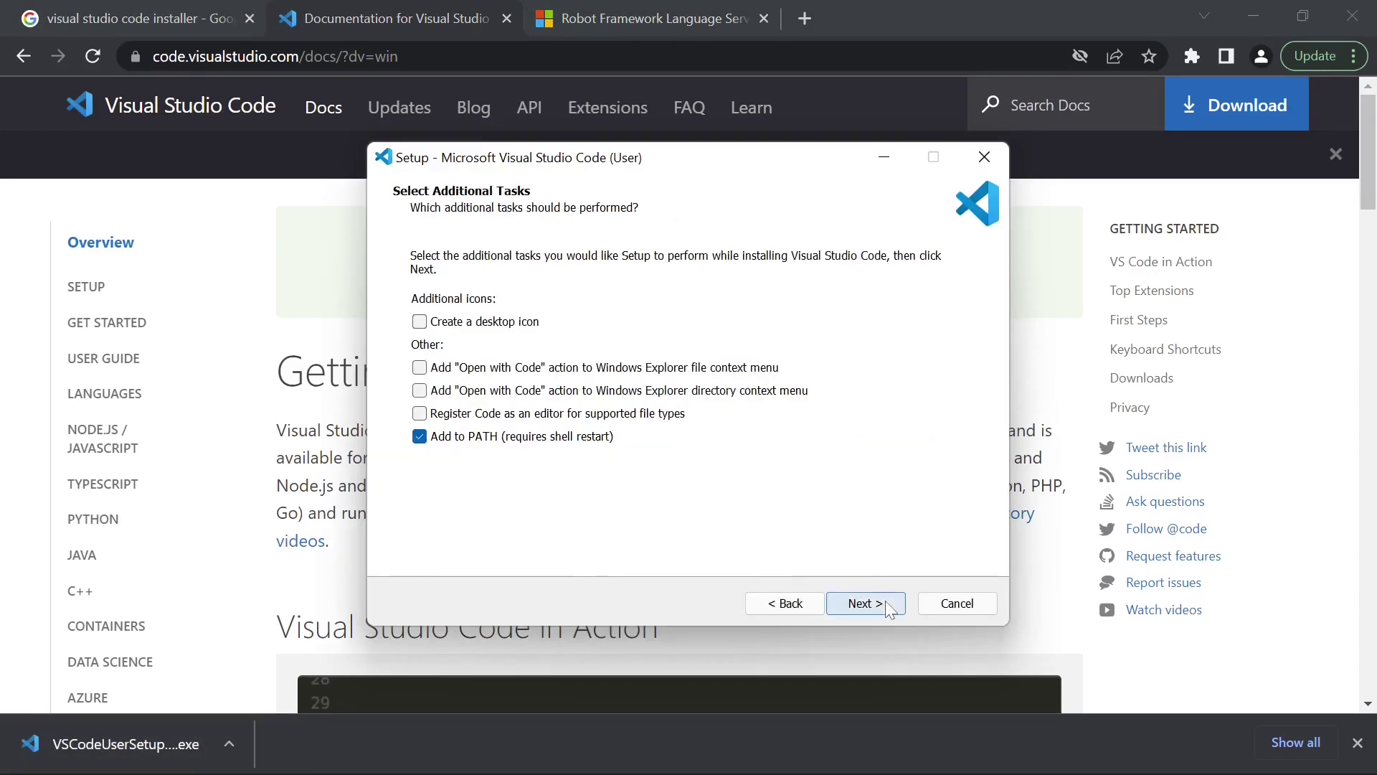
{"action": "left_click", "coordinate": [885, 602]}
{"action": "left_click", "coordinate": [885, 603]}
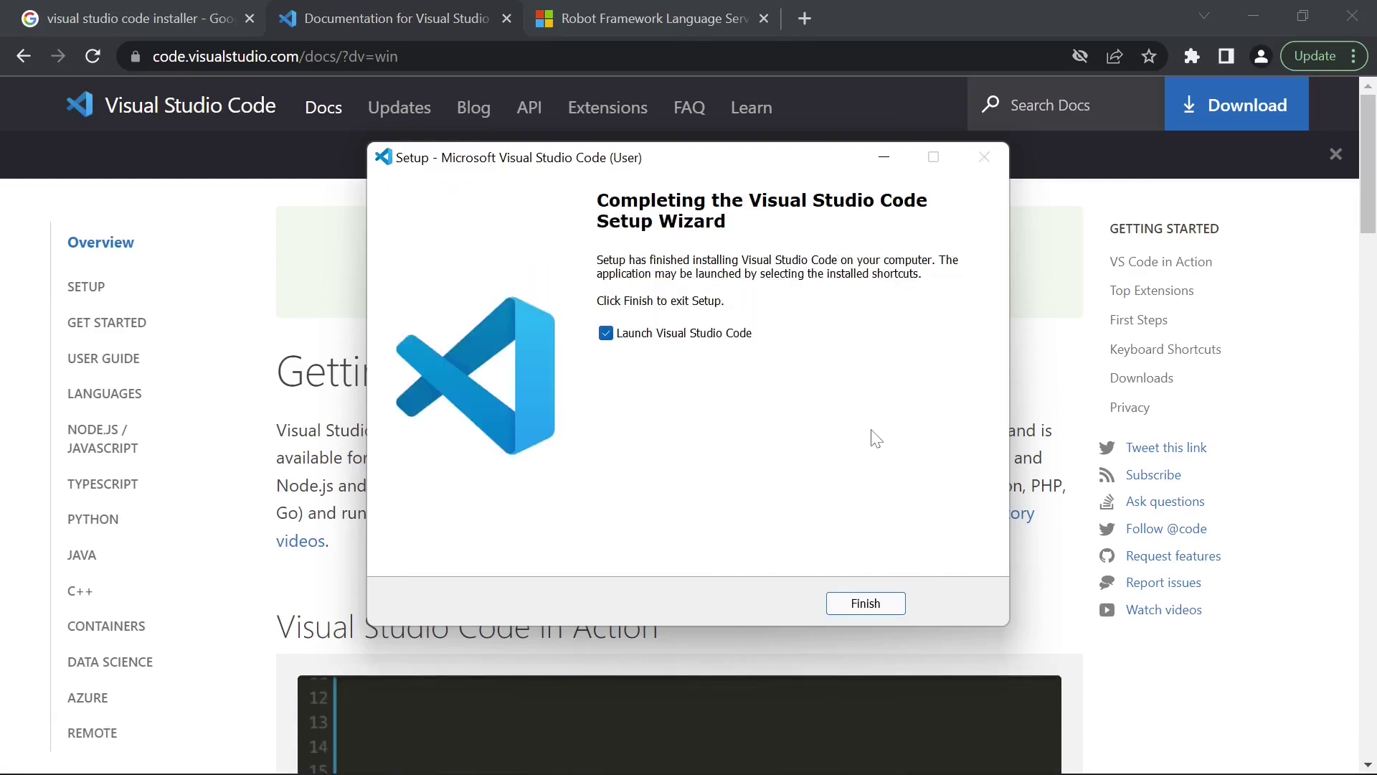
{"action": "left_click", "coordinate": [870, 612]}
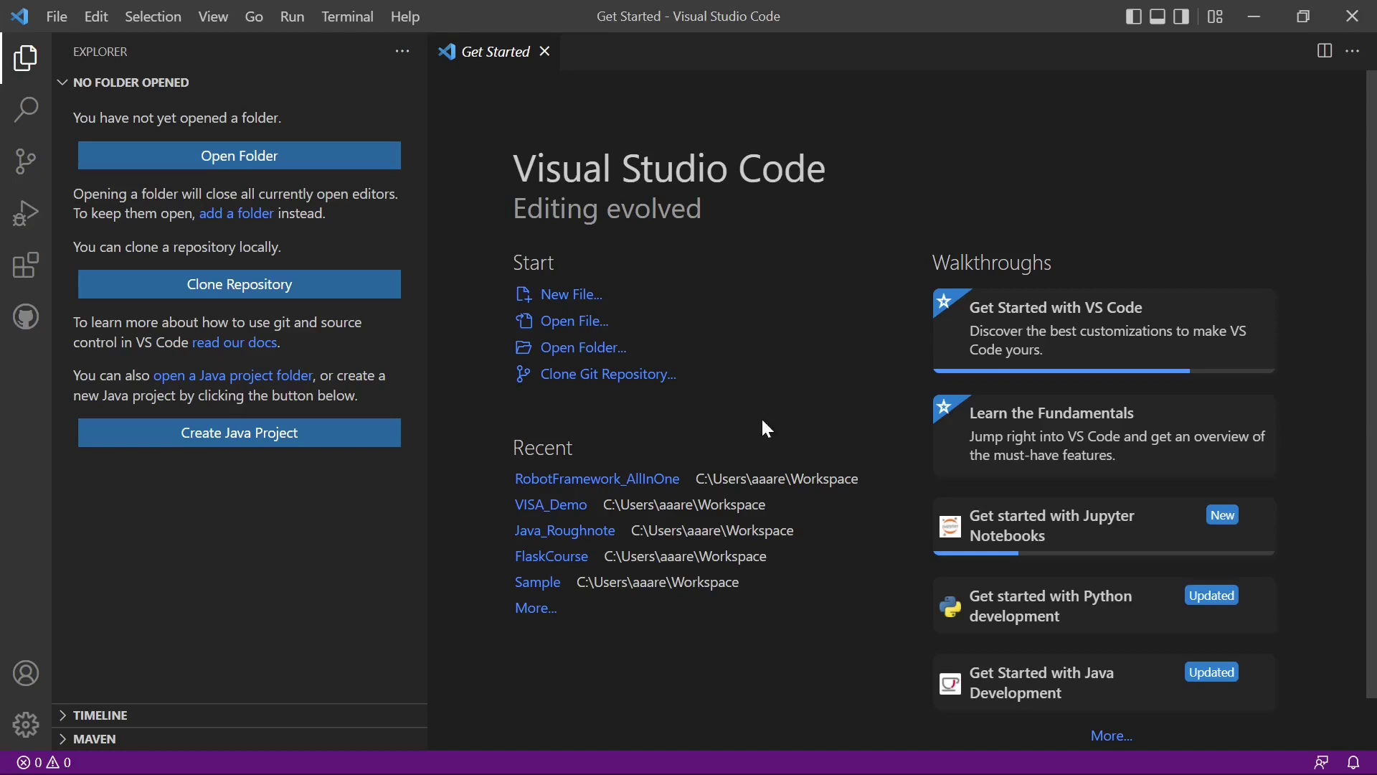
Search the extension marketplace for "robotframework" and look over the Robot Framework Intellisense and Robot Framework Language Server entries
{"action": "left_click", "coordinate": [17, 269]}
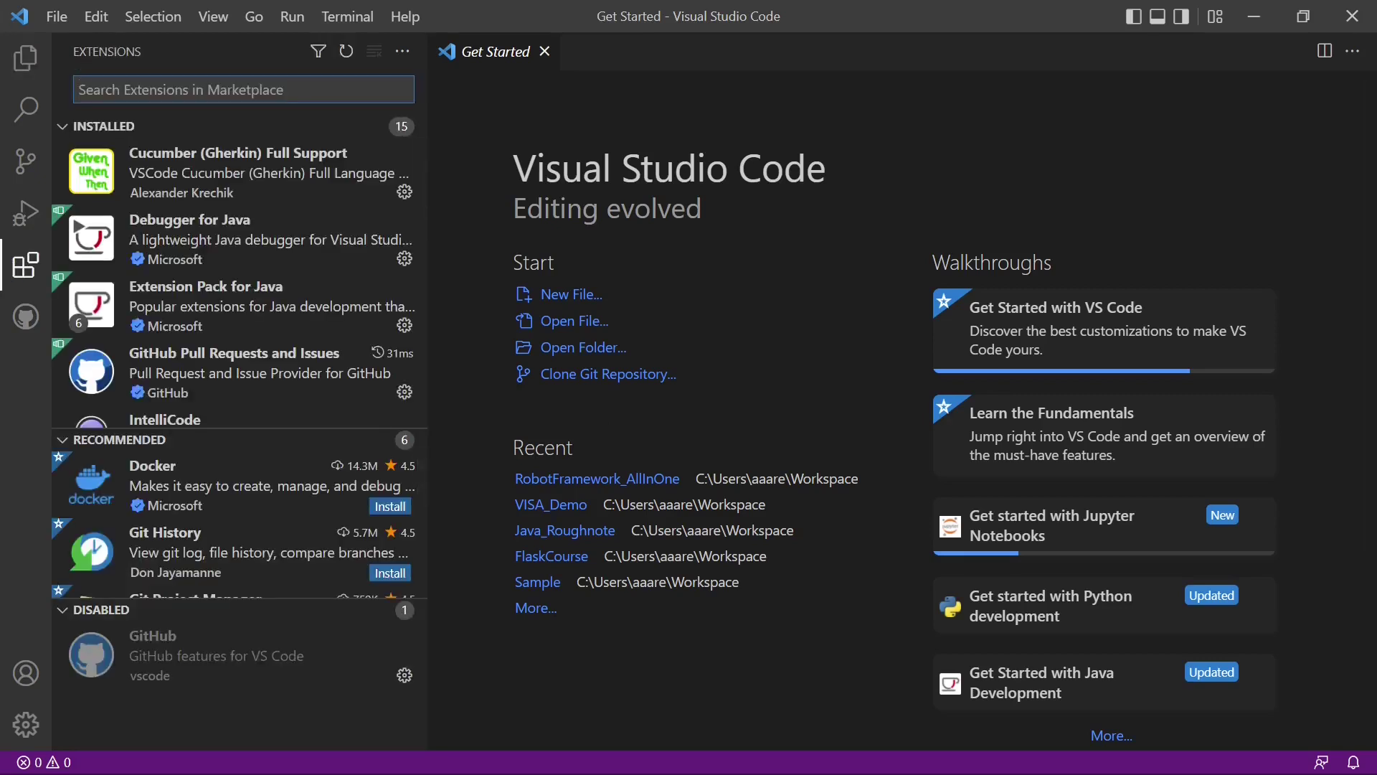
{"action": "type", "text": "robotframework"}
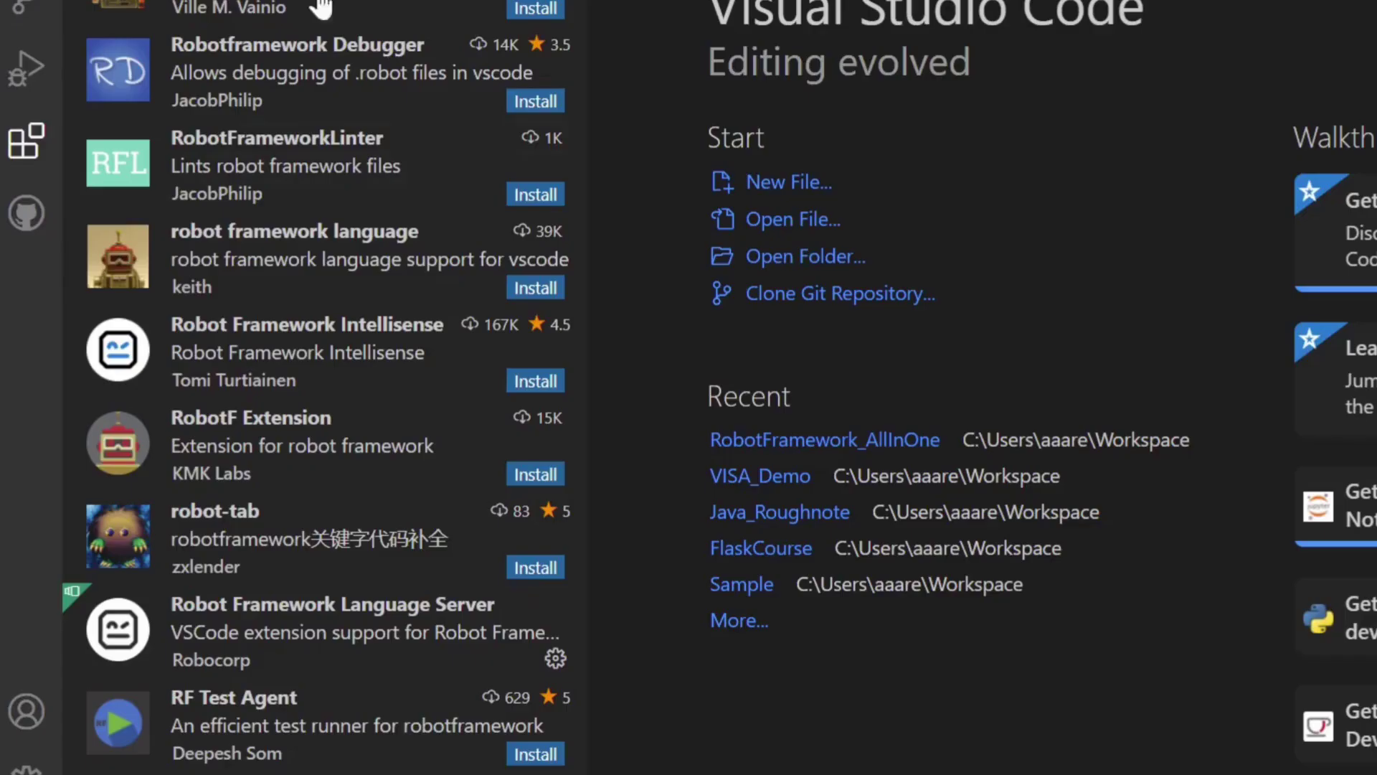
{"action": "mouse_move", "coordinate": [196, 622]}
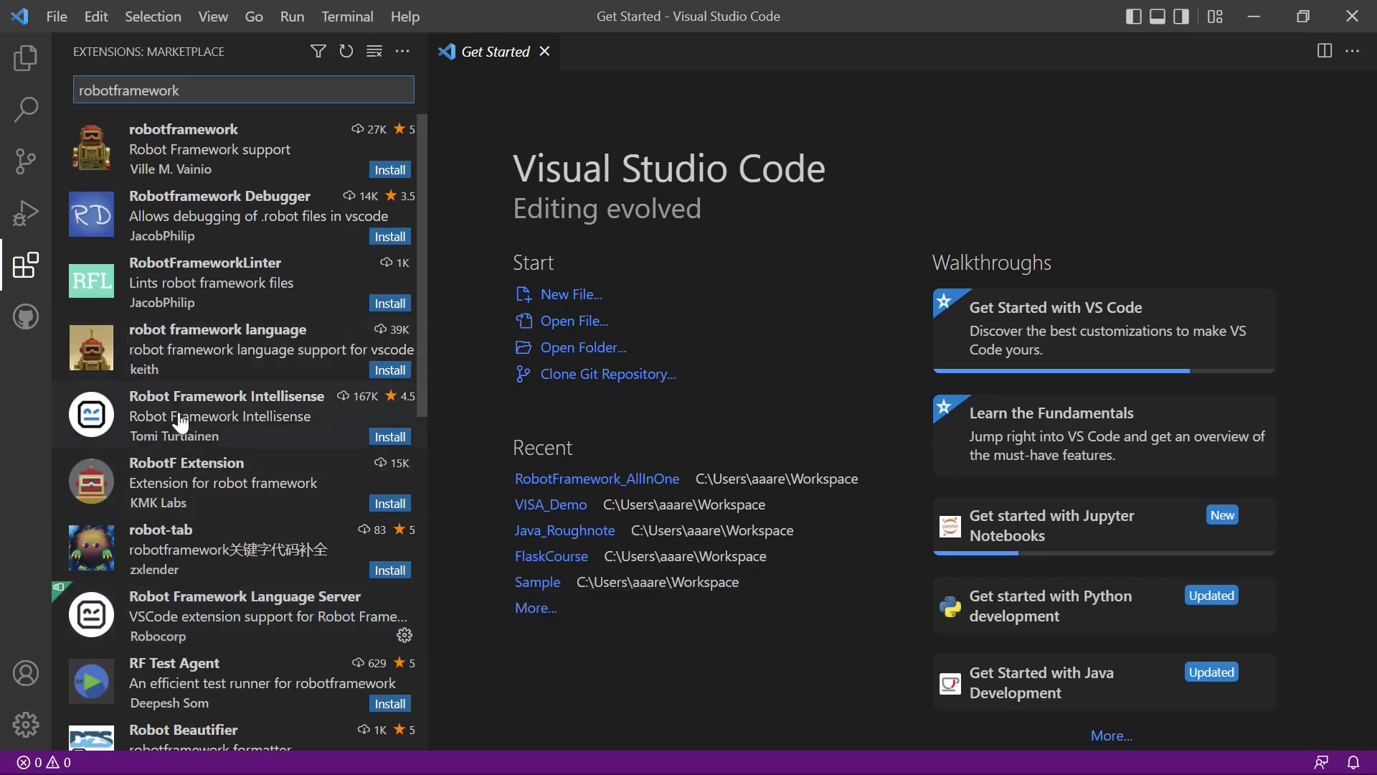
{"action": "mouse_move", "coordinate": [203, 431]}
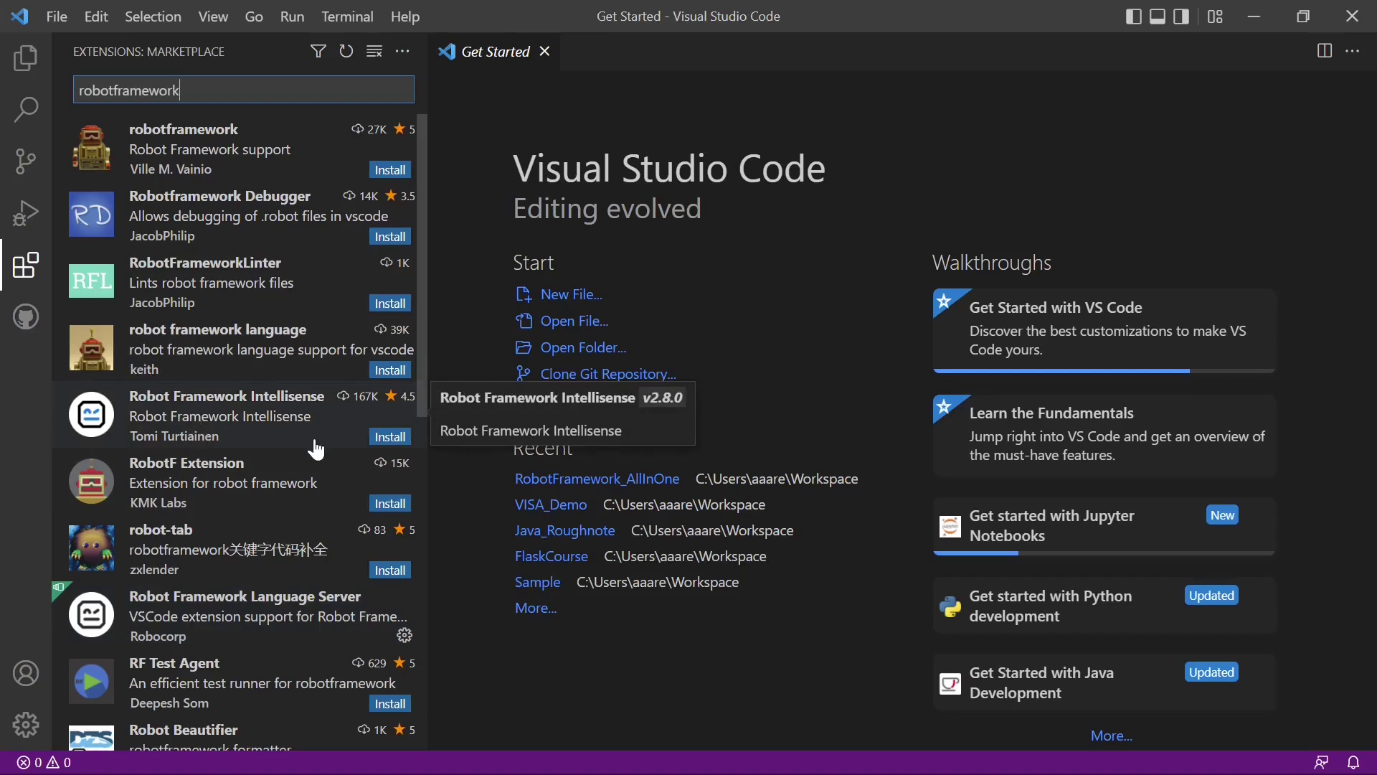
{"action": "mouse_move", "coordinate": [313, 632]}
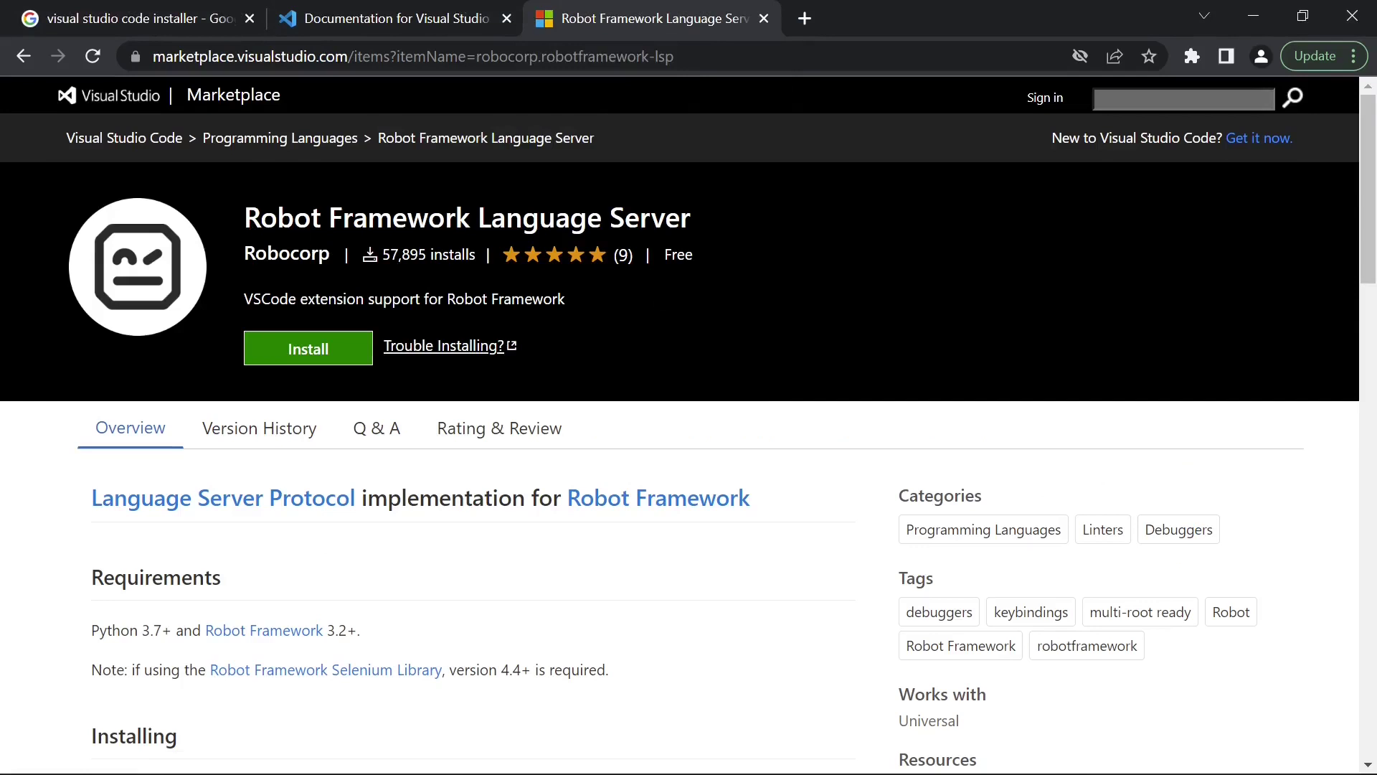
Switch to the browser and review the overview and requirements on the Robot Framework Language Server marketplace page
{"action": "scroll", "coordinate": [728, 265], "scroll_direction": "down", "scroll_amount": 2}
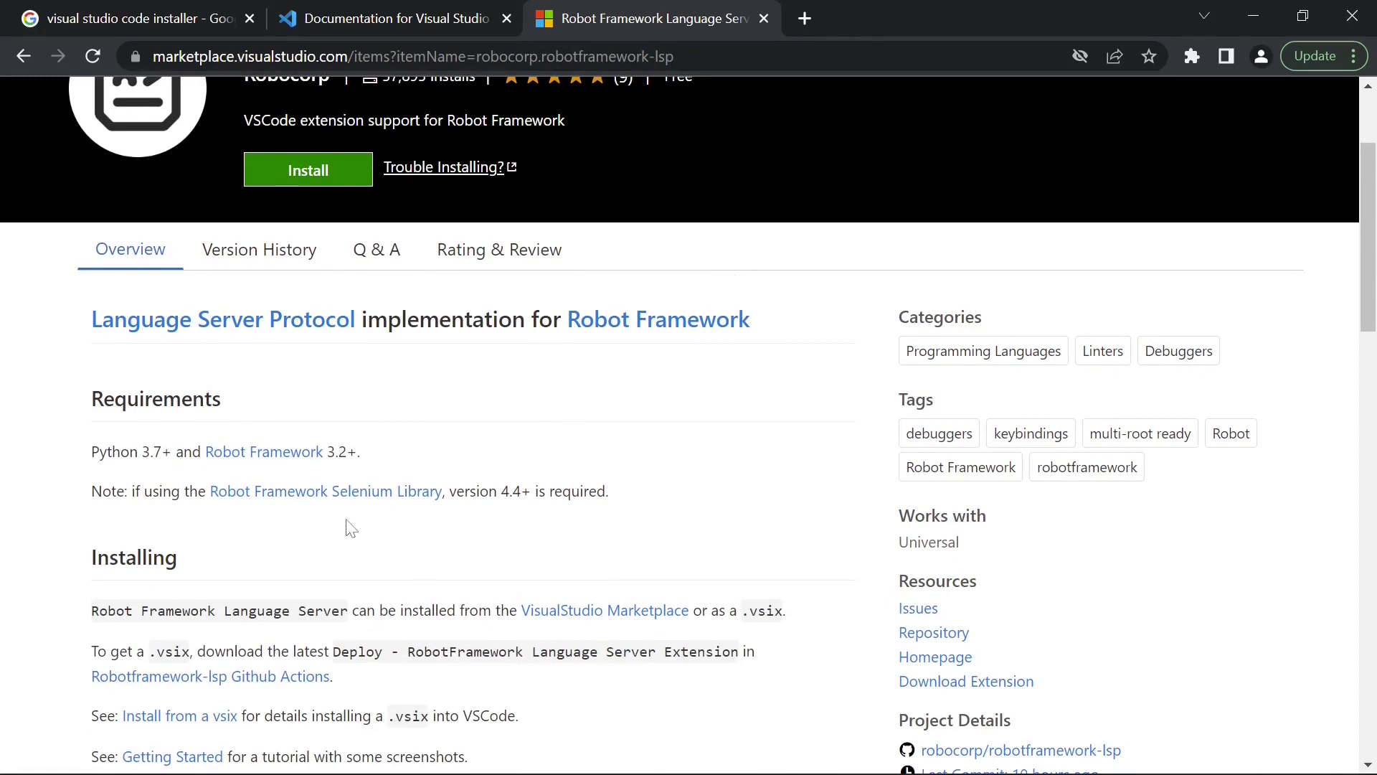
{"action": "scroll", "coordinate": [350, 529], "scroll_direction": "up", "scroll_amount": 1}
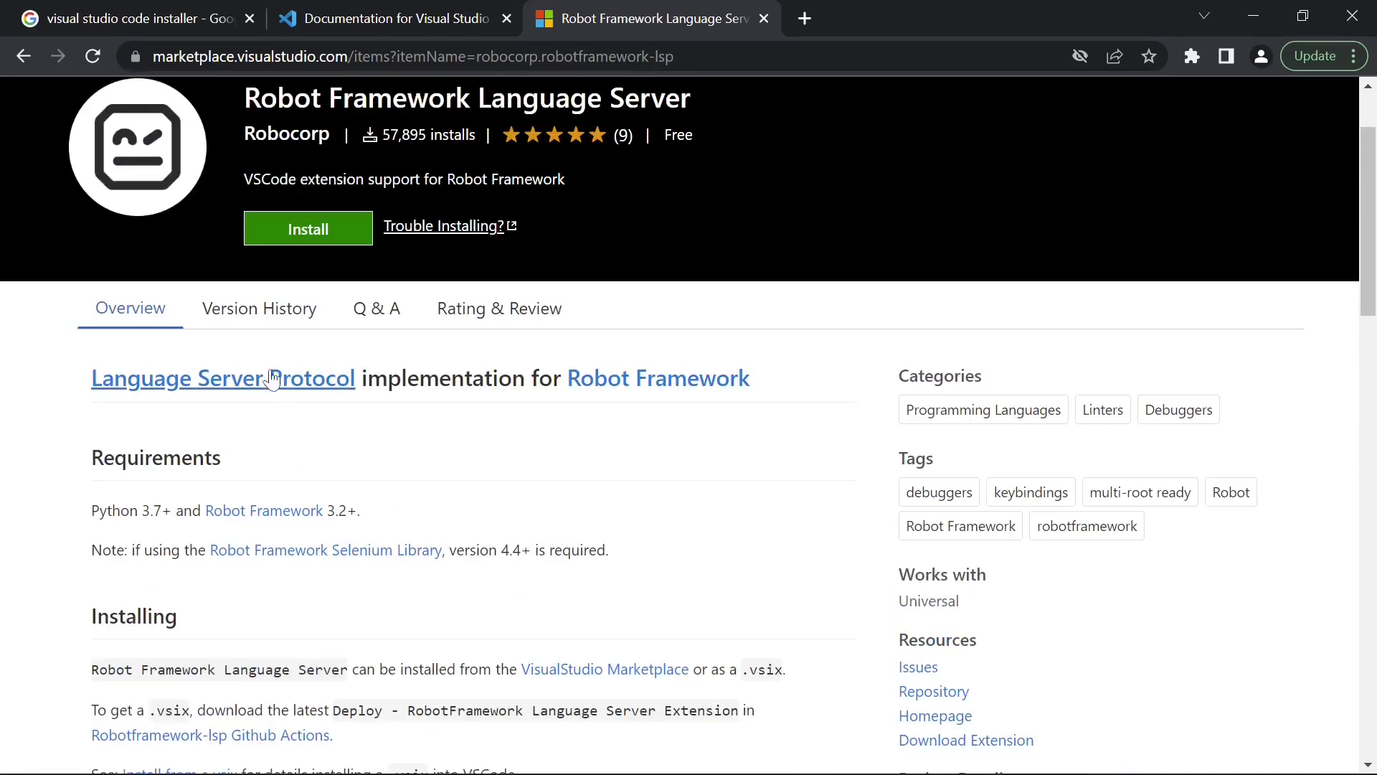
{"action": "left_click", "coordinate": [277, 323]}
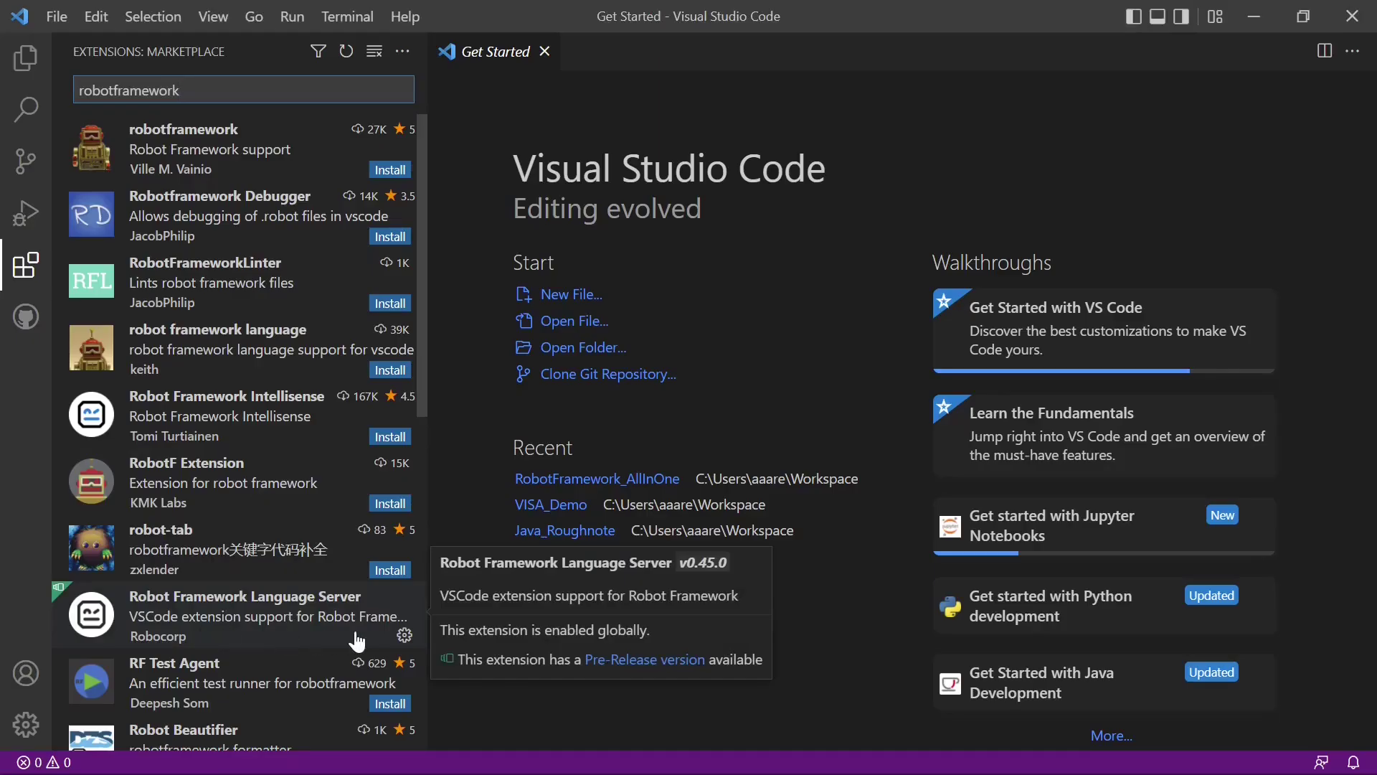
Switch back to Visual Studio Code and open the RobotFramework_AllInOne folder from the Workspace directory
{"action": "left_click", "coordinate": [24, 71]}
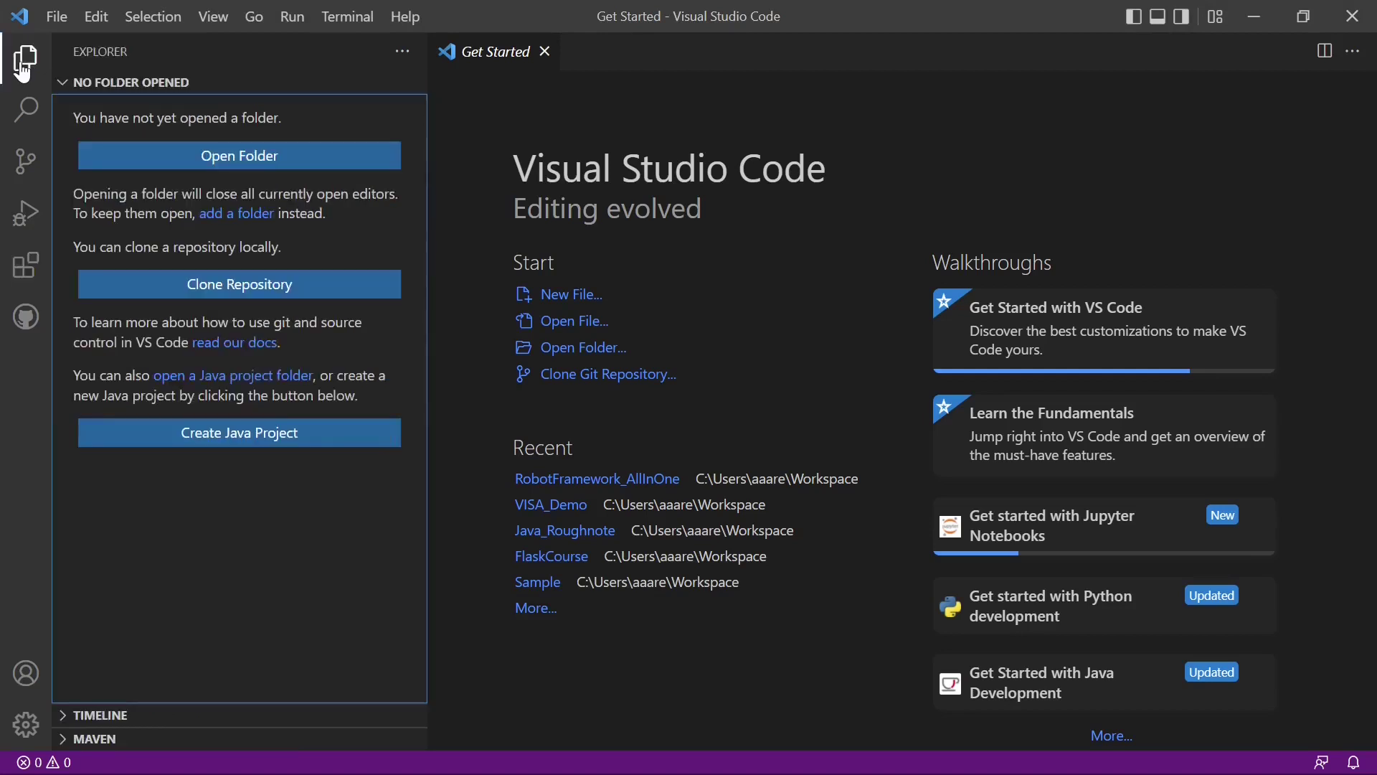
{"action": "left_click", "coordinate": [70, 32]}
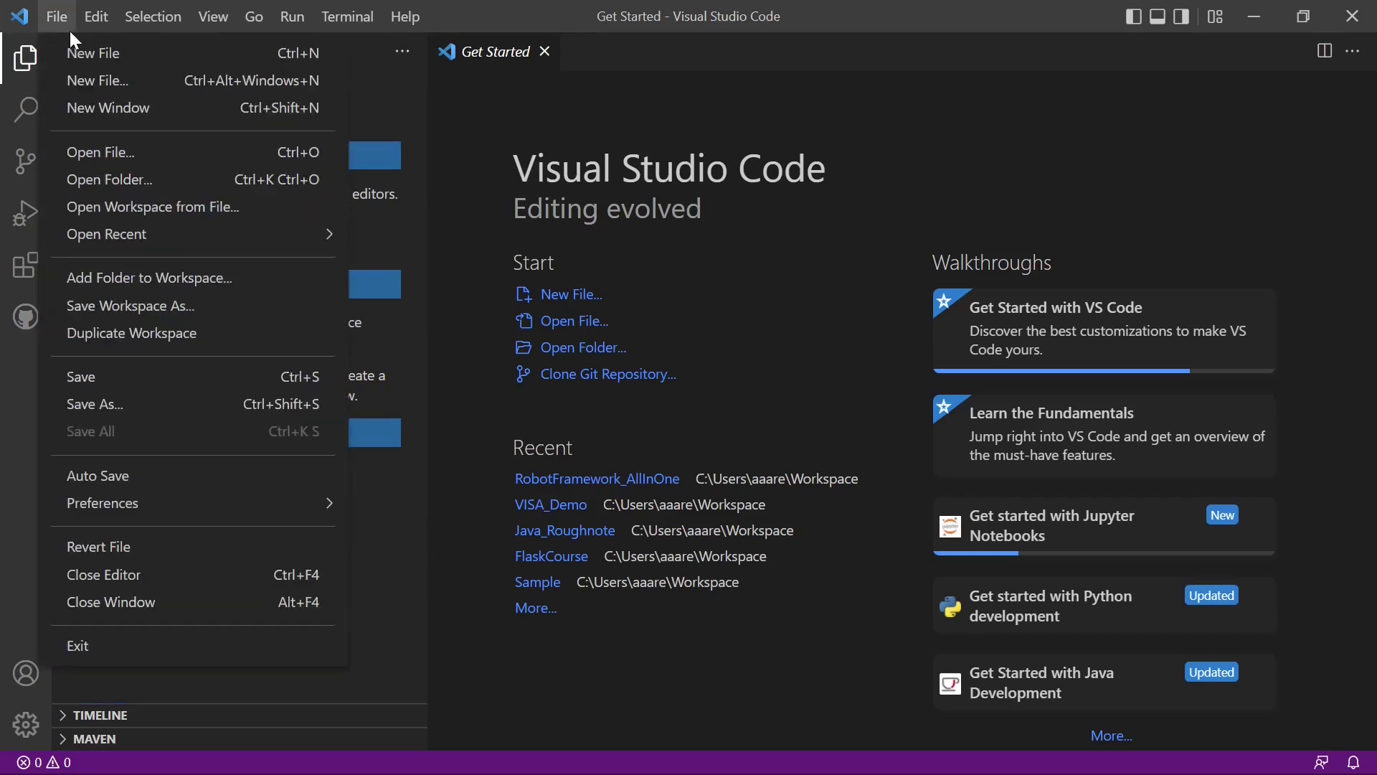
{"action": "left_click", "coordinate": [115, 181]}
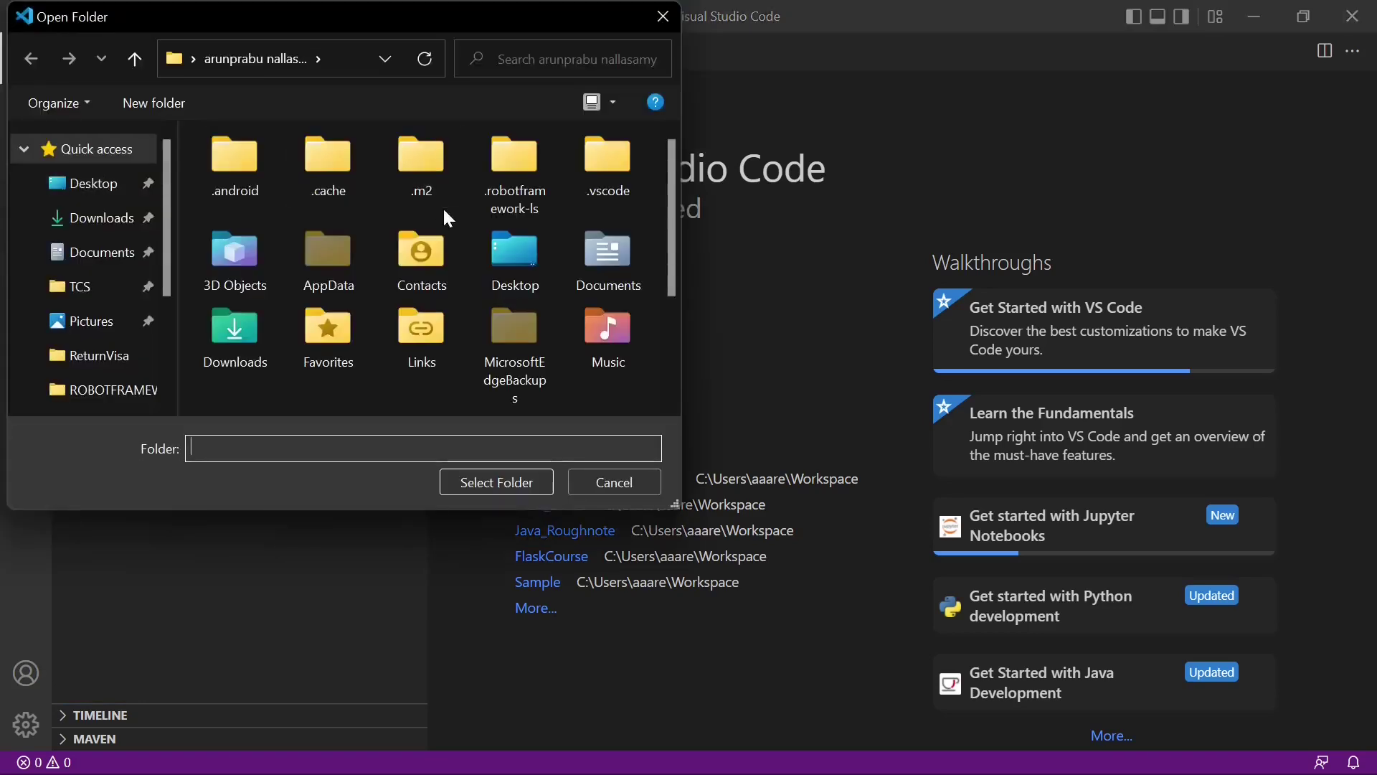
{"action": "scroll", "coordinate": [420, 356], "scroll_direction": "down", "scroll_amount": 2}
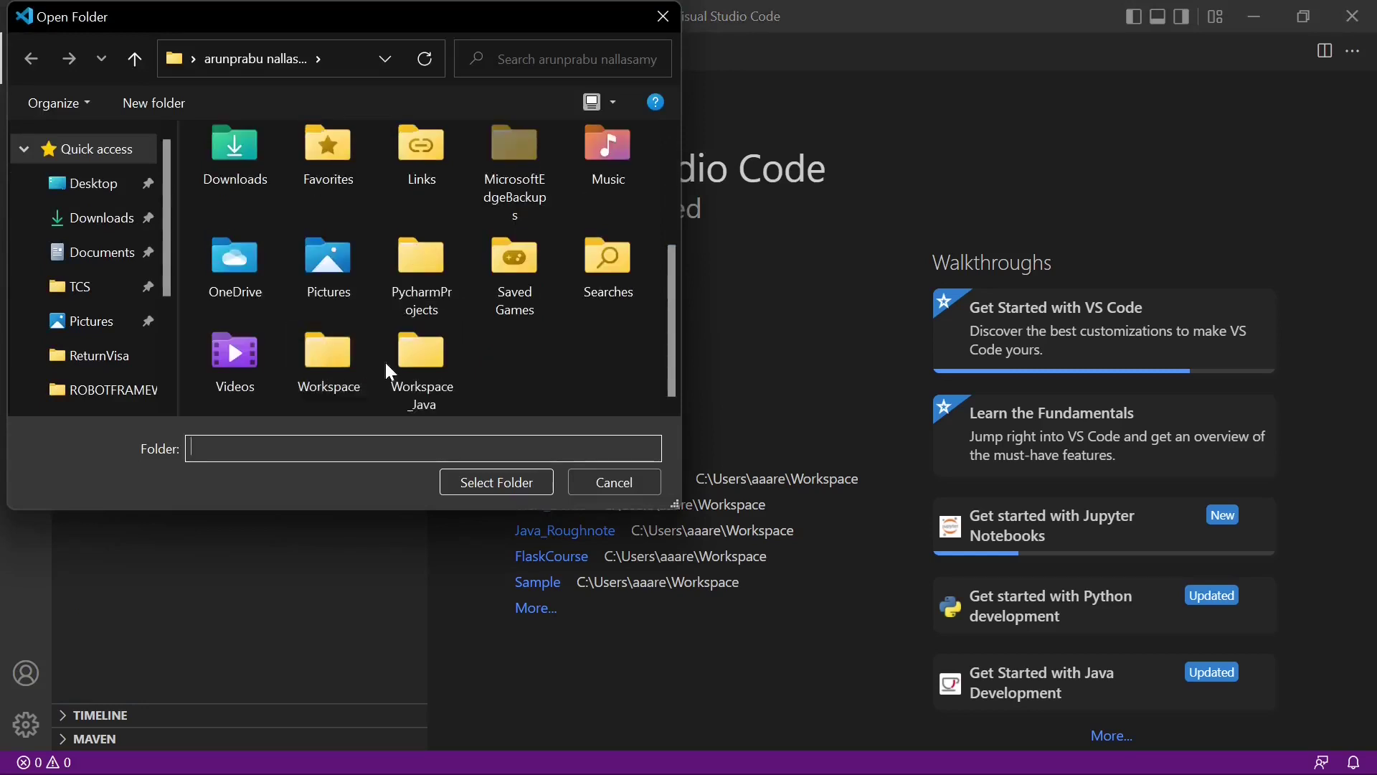
{"action": "double_click", "coordinate": [345, 357]}
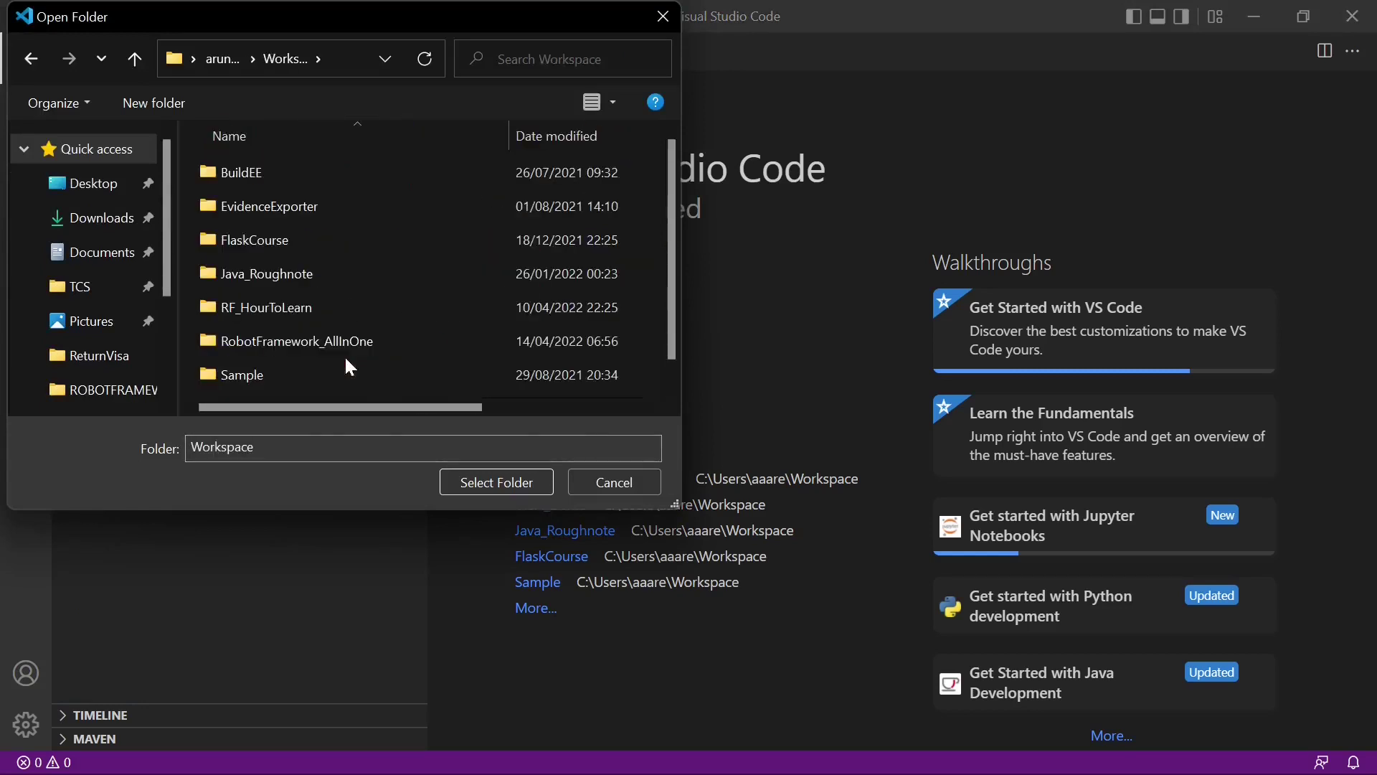
{"action": "left_click", "coordinate": [286, 350]}
{"action": "left_click", "coordinate": [511, 482]}
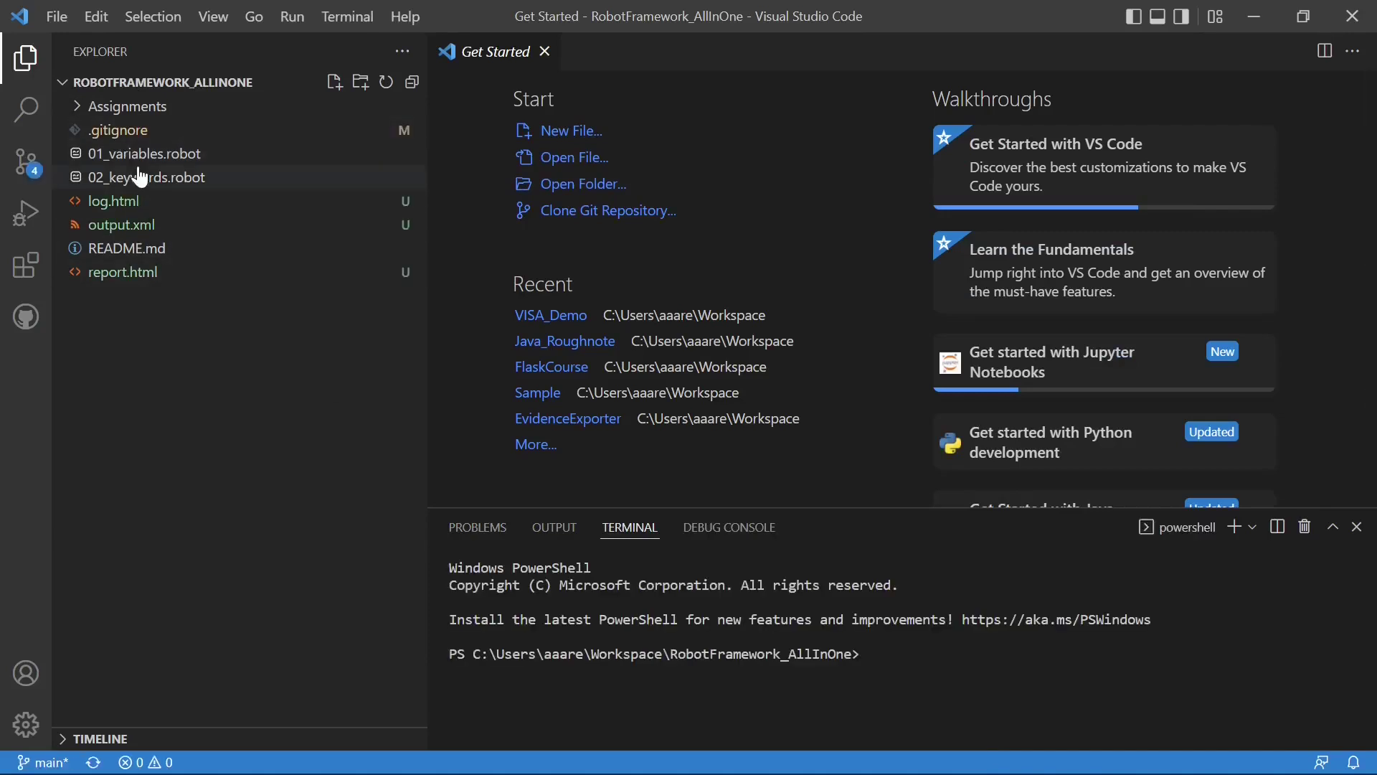
Open 01_variables.robot from the project and narrow the file explorer to give the editor more room
{"action": "left_click", "coordinate": [154, 158]}
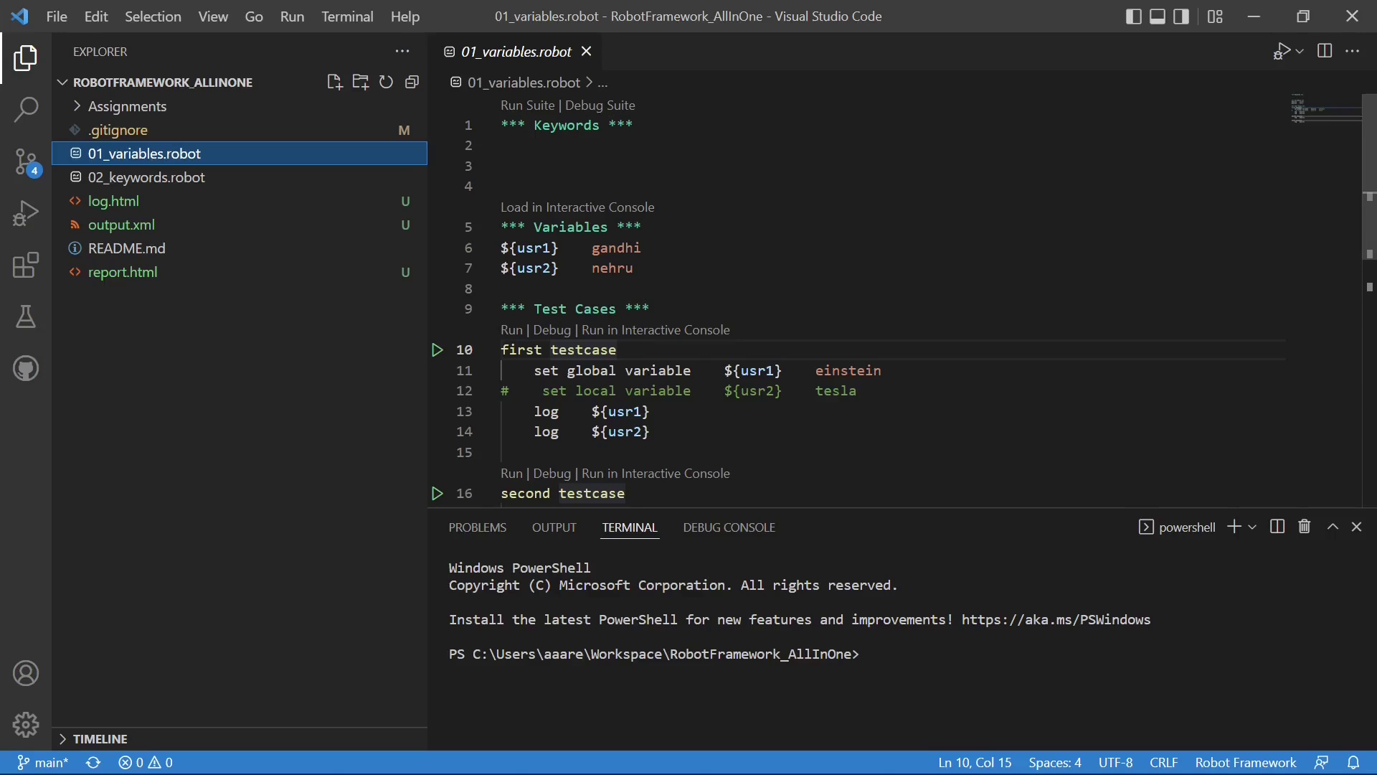
{"action": "scroll", "coordinate": [889, 301], "scroll_direction": "down", "scroll_amount": 2}
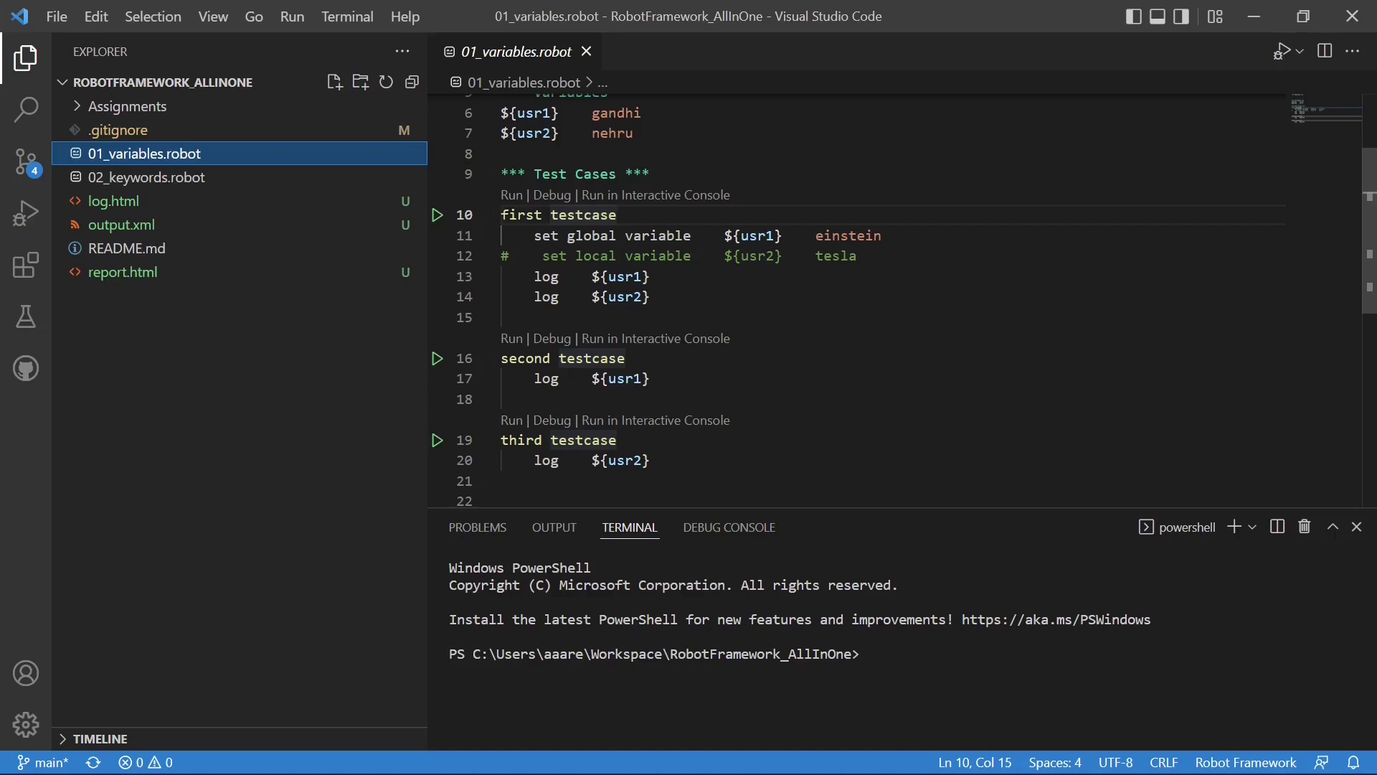
{"action": "left_click_drag", "start_coordinate": [427, 359], "coordinate": [310, 359]}
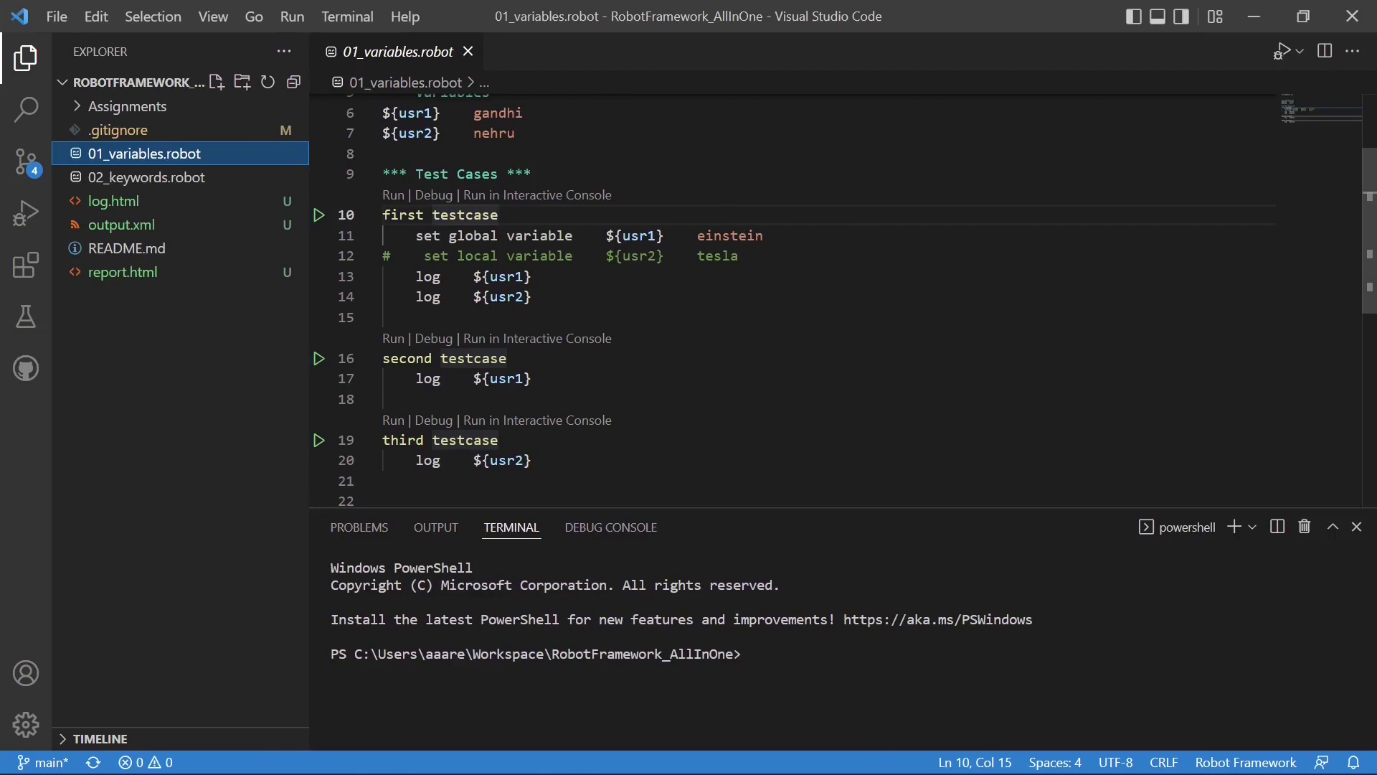
Run "first testcase" in 01_variables.robot and set a breakpoint on line 13
{"action": "scroll", "coordinate": [836, 300], "scroll_direction": "up", "scroll_amount": 1}
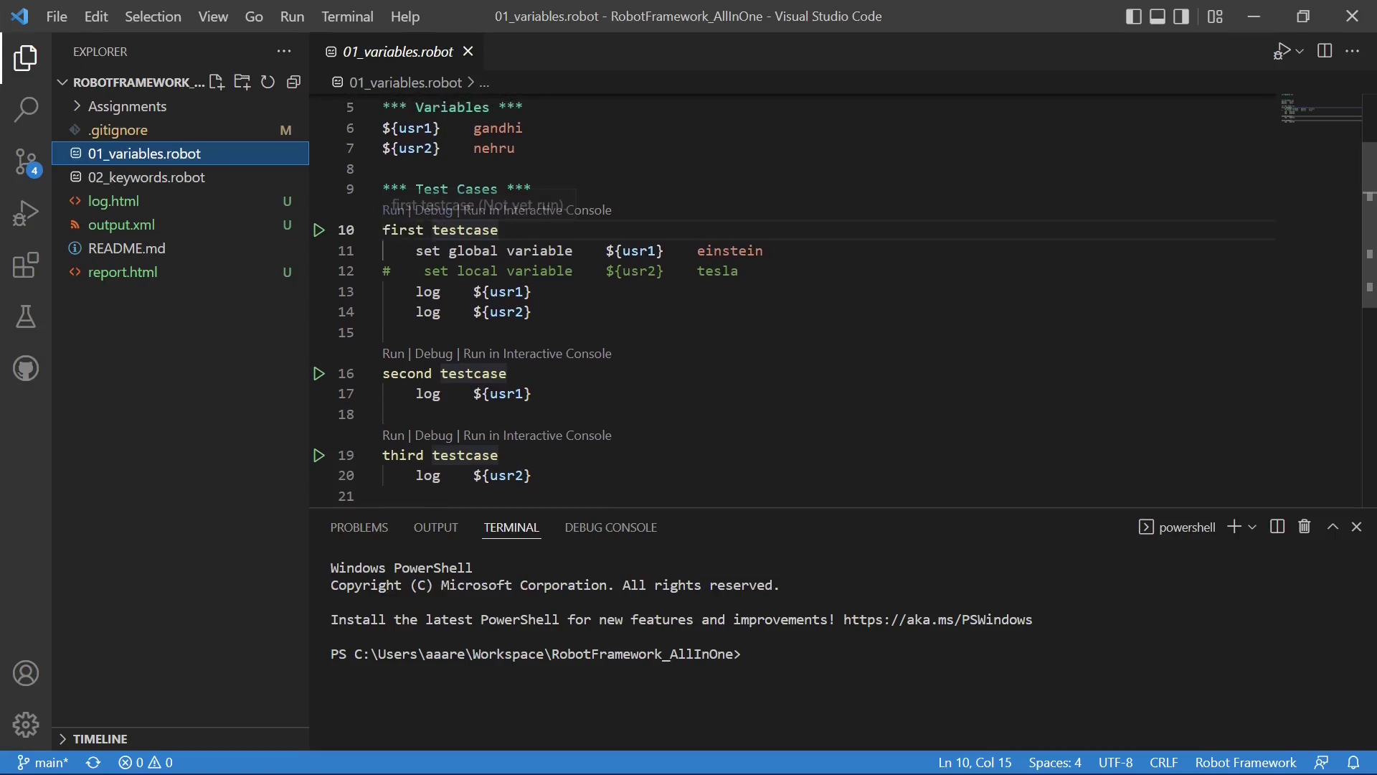
{"action": "left_click", "coordinate": [393, 213]}
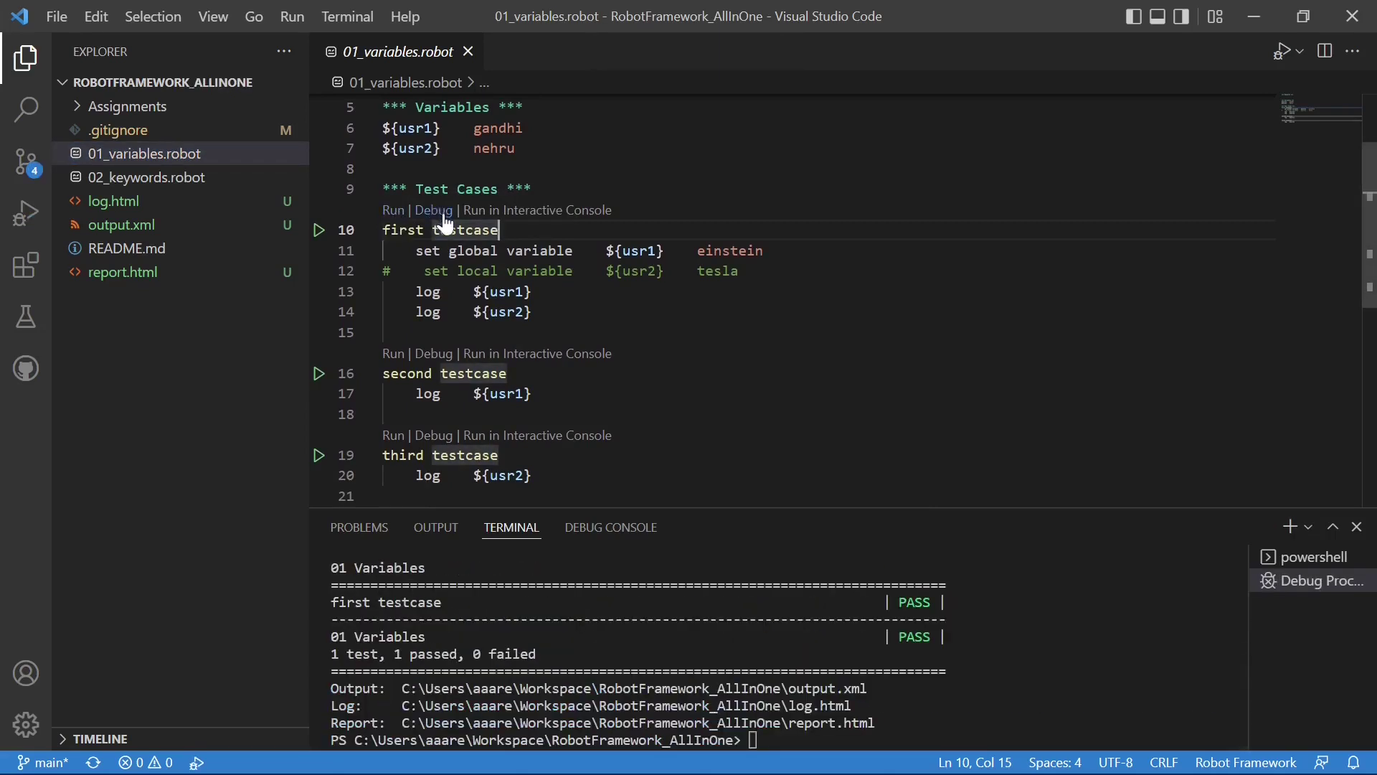
{"action": "left_click", "coordinate": [317, 293]}
Add an indented Log To Console keyword with its message placeholder on line 21 of "third testcase", using the code completion suggestion
{"action": "left_click", "coordinate": [384, 495]}
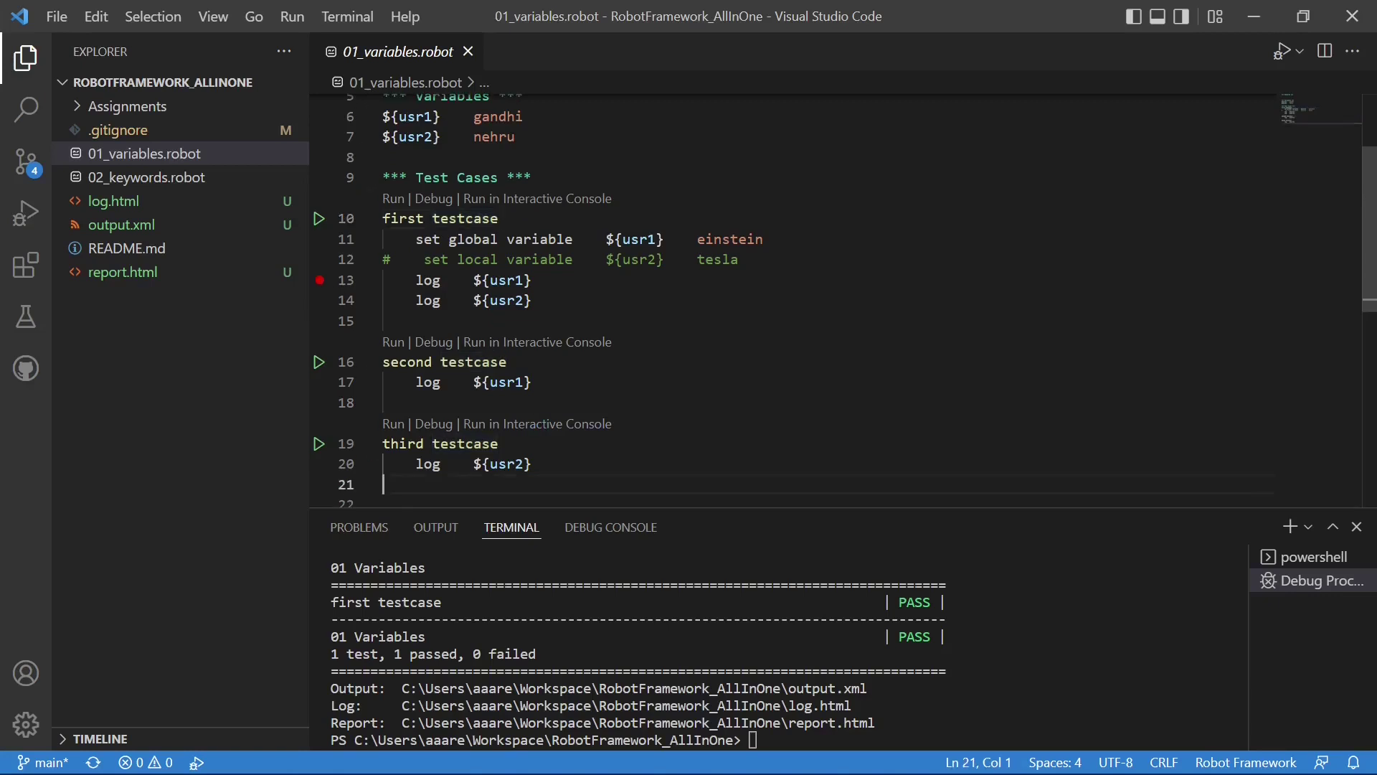
{"action": "key", "text": "Tab"}
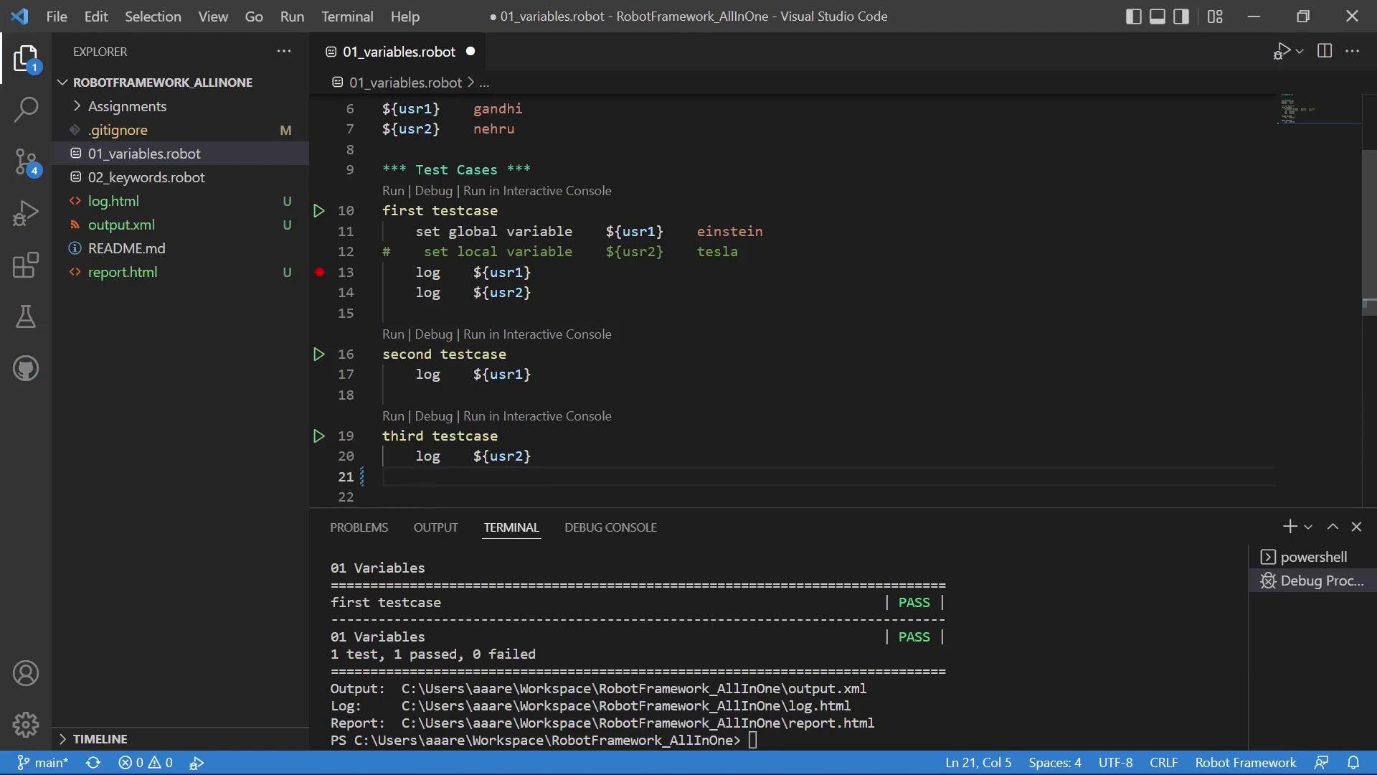
{"action": "type", "text": "log"}
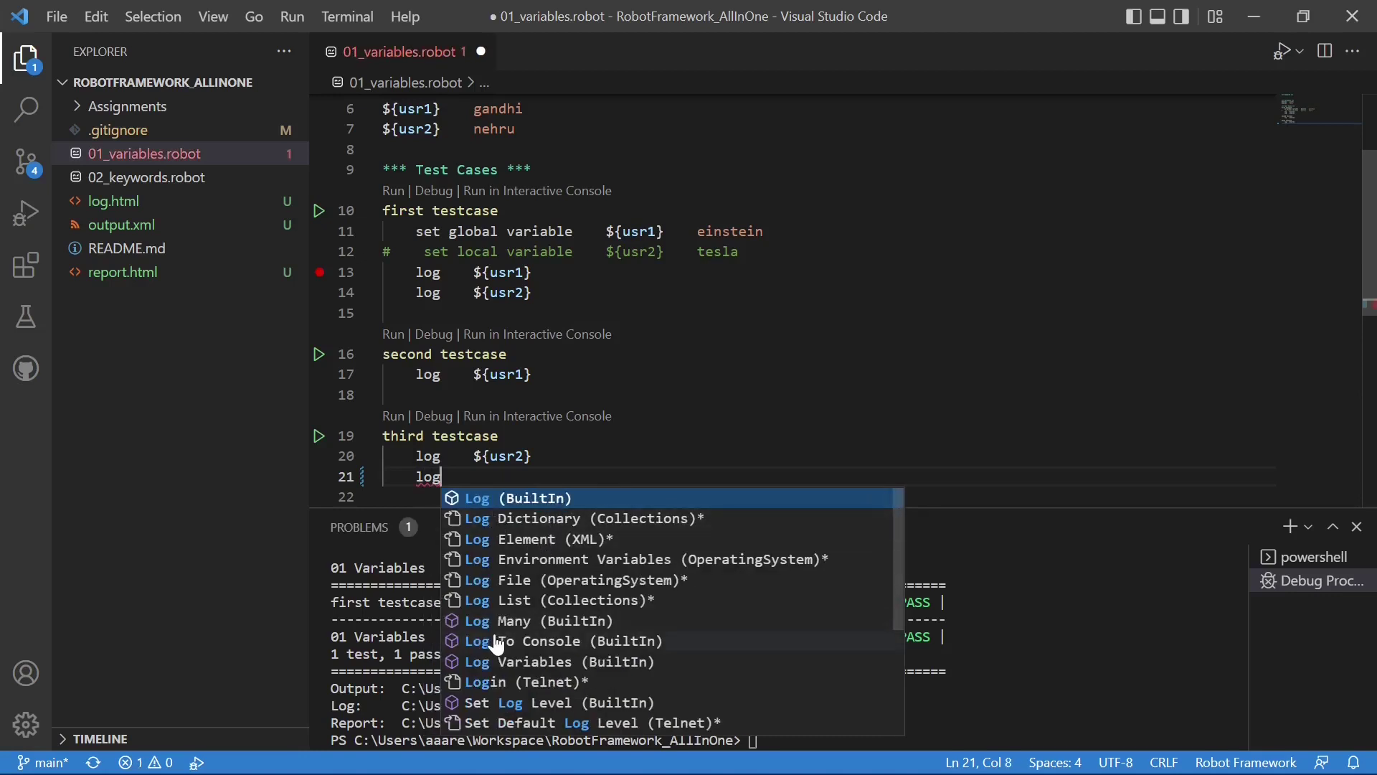
{"action": "left_click", "coordinate": [621, 645]}
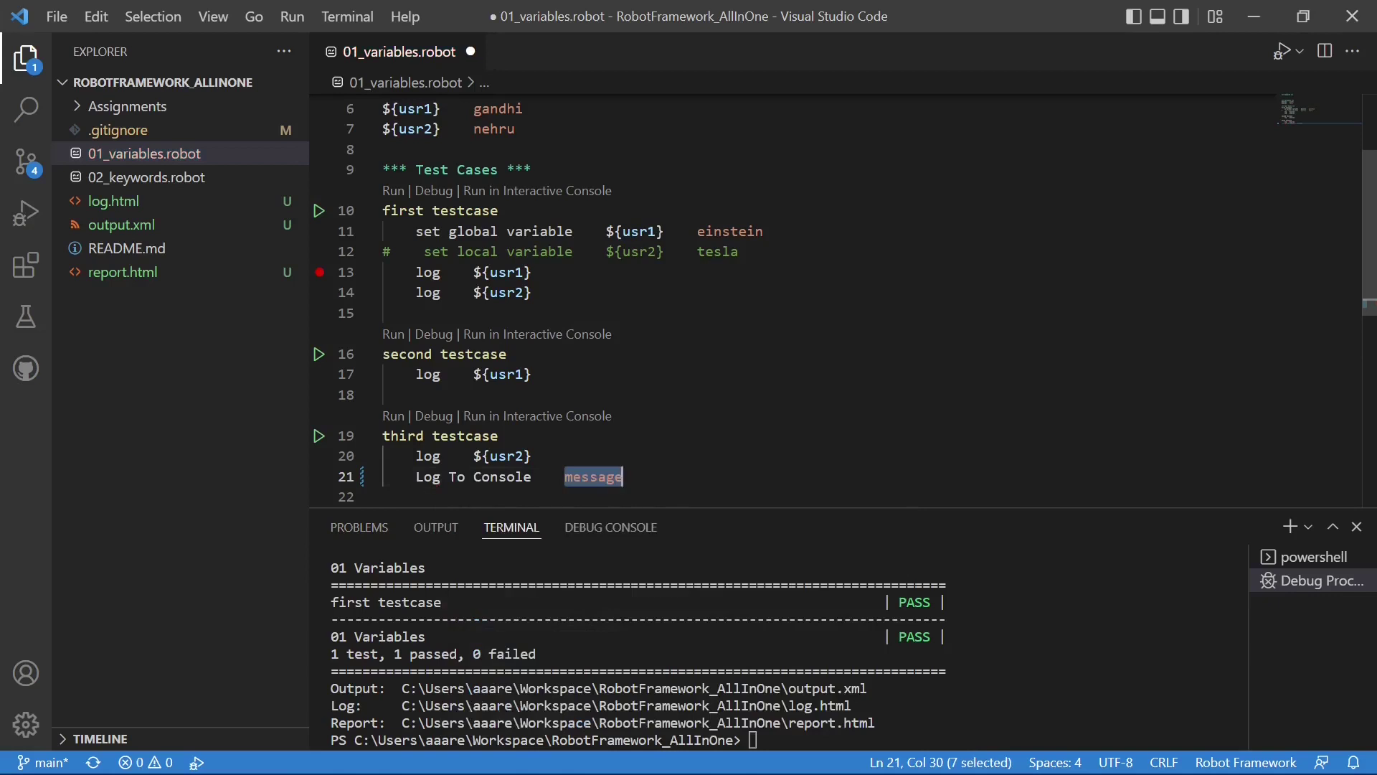
Search all project files for "first" and return to the file explorer
{"action": "left_click", "coordinate": [33, 121]}
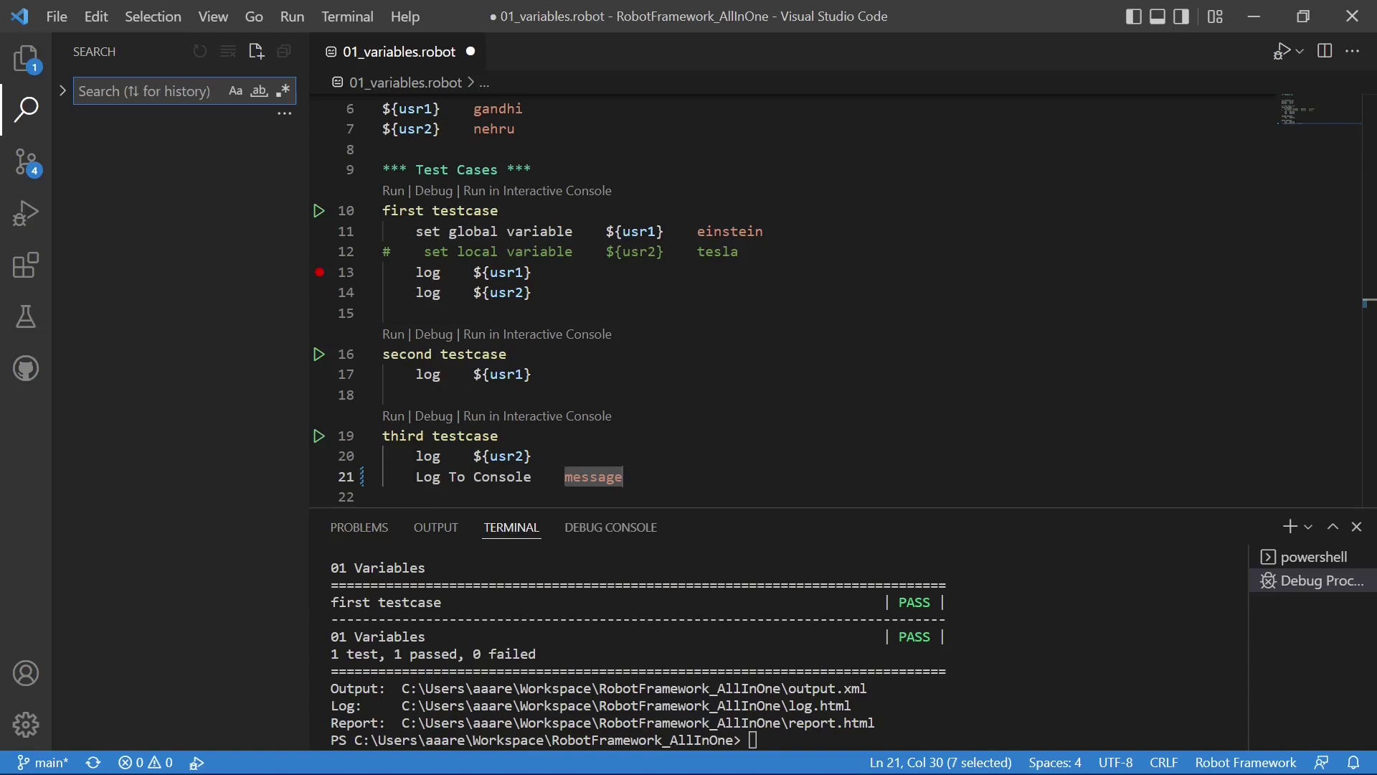
{"action": "type", "text": "first"}
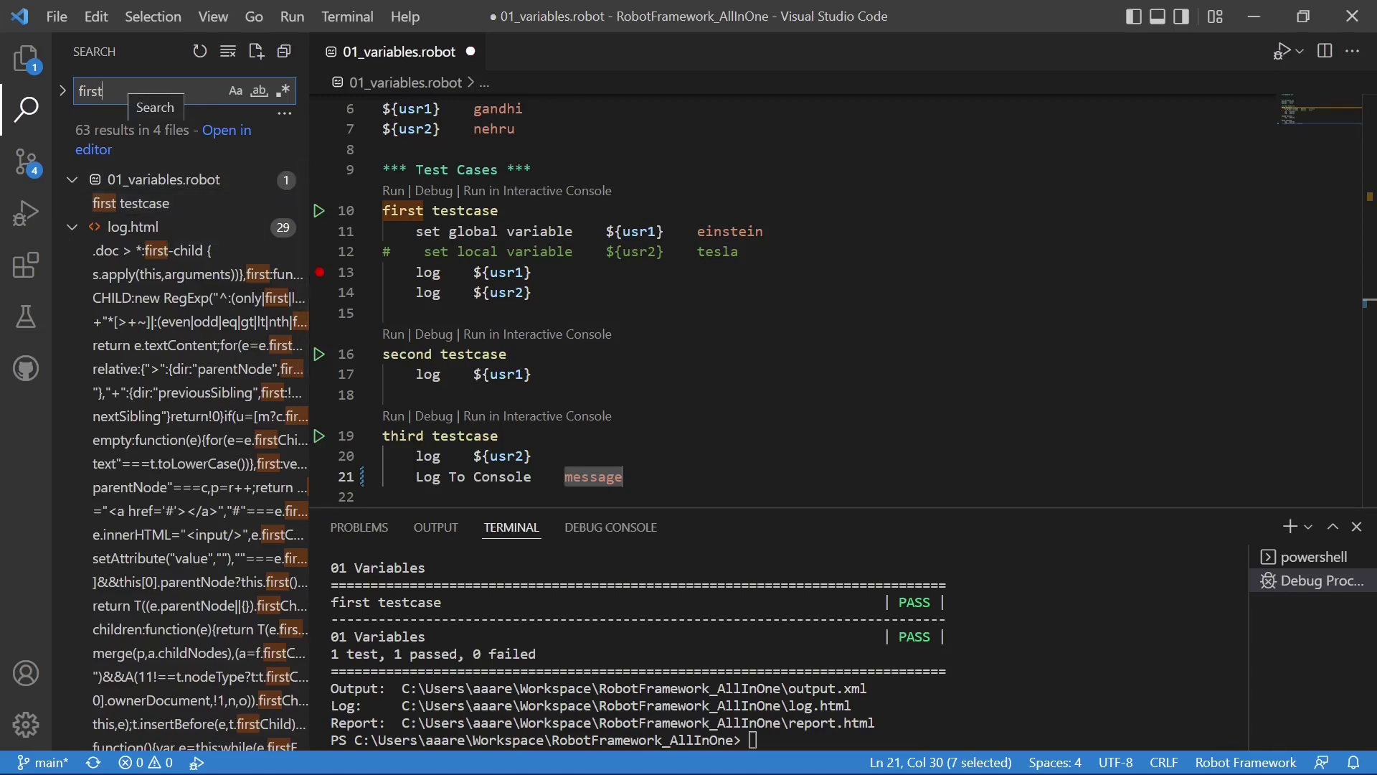
{"action": "left_click", "coordinate": [24, 71]}
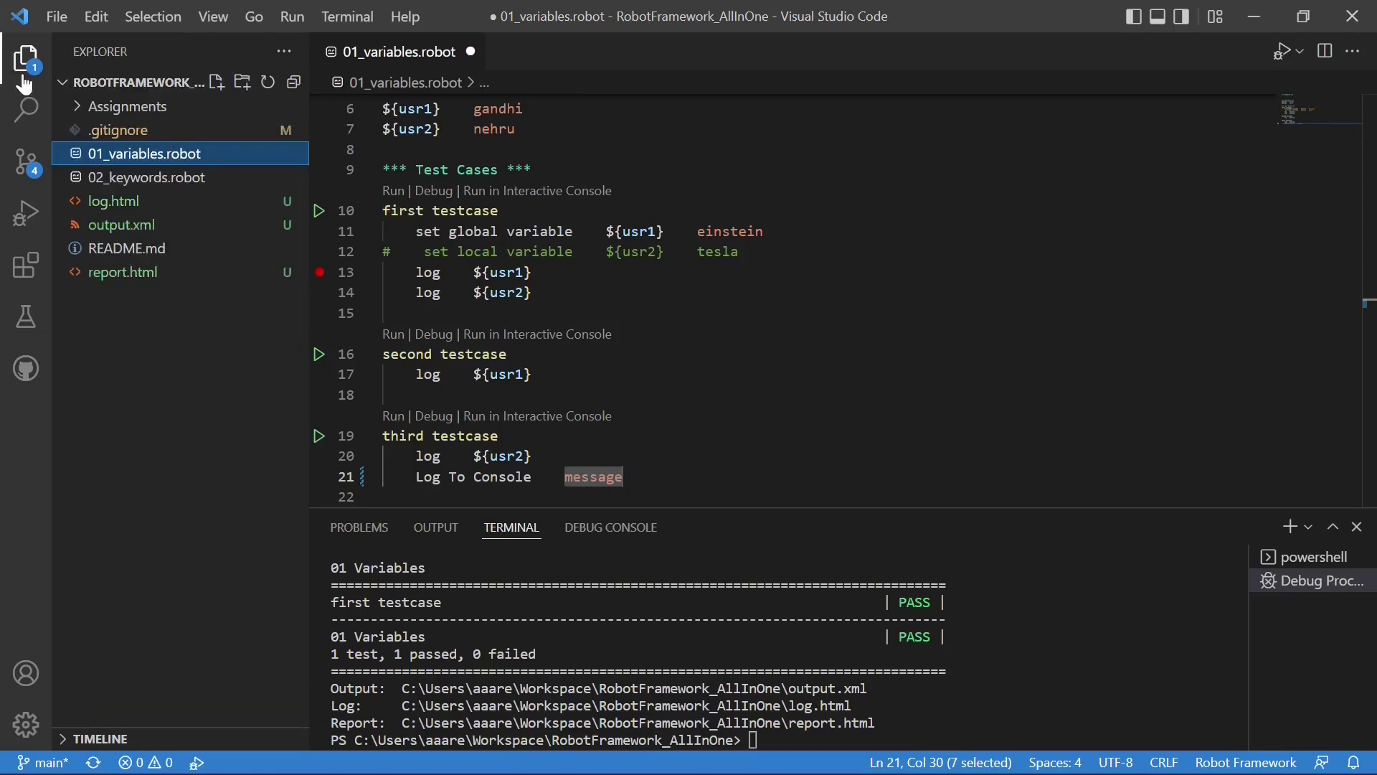